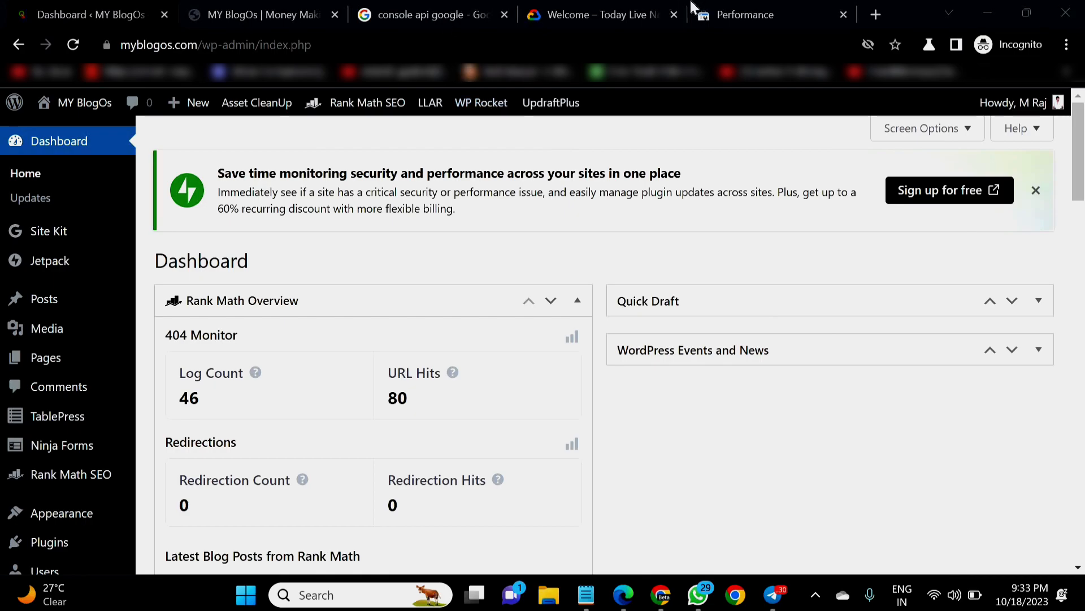
Review the site's Search Console performance report and check the Search engine visibility option in the WordPress Reading settings
{"action": "left_click", "coordinate": [714, 10]}
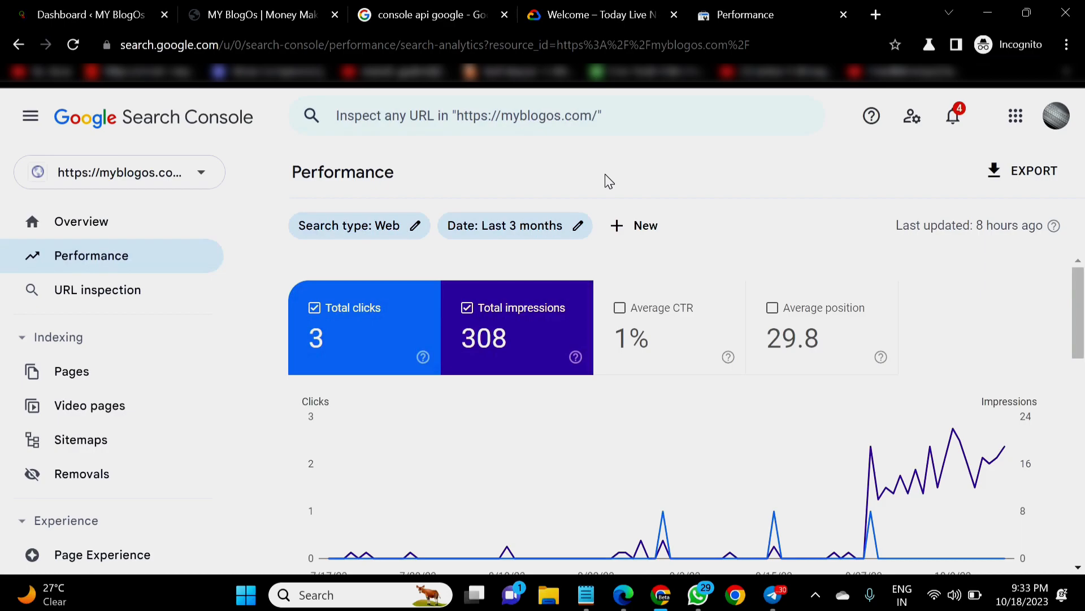
{"action": "left_click", "coordinate": [155, 8]}
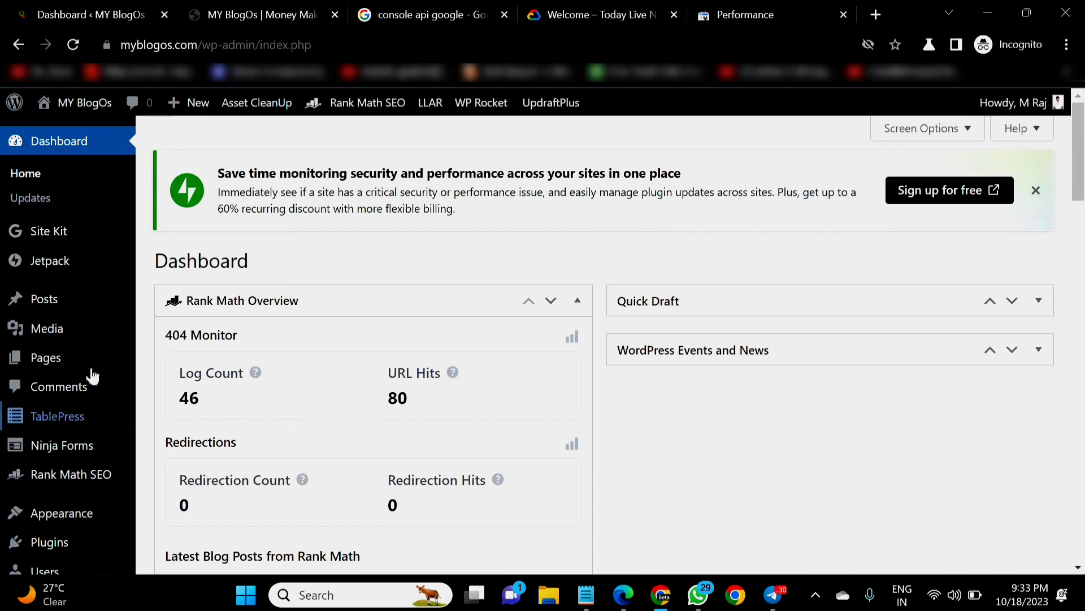
{"action": "scroll", "coordinate": [85, 362], "scroll_direction": "down", "scroll_amount": 3}
{"action": "mouse_move", "coordinate": [50, 503]}
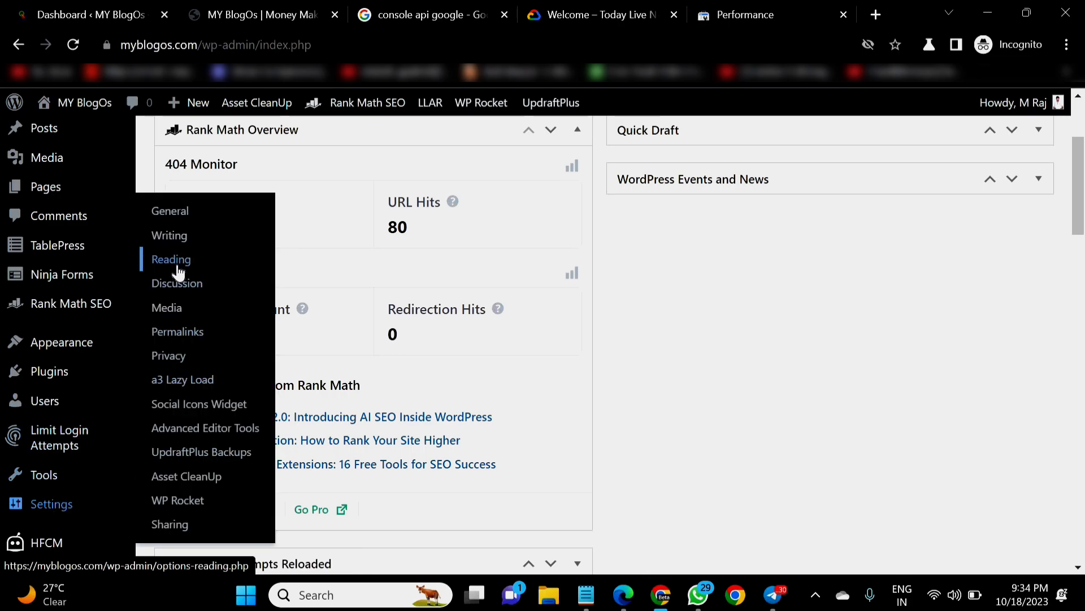
{"action": "left_click", "coordinate": [179, 271]}
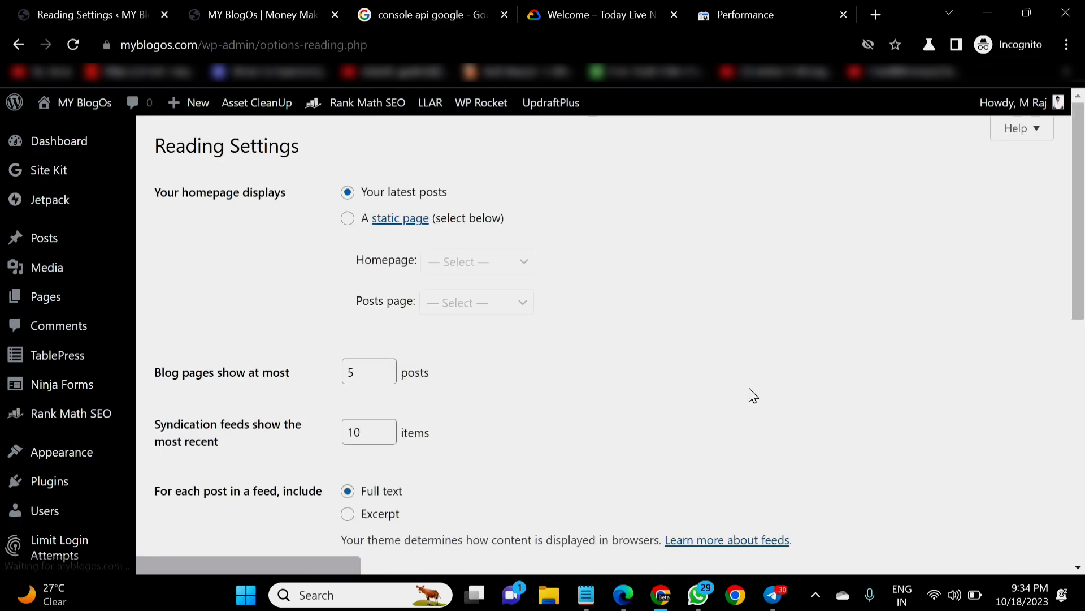
{"action": "scroll", "coordinate": [753, 395], "scroll_direction": "down", "scroll_amount": 6}
{"action": "scroll", "coordinate": [274, 474], "scroll_direction": "up", "scroll_amount": 4}
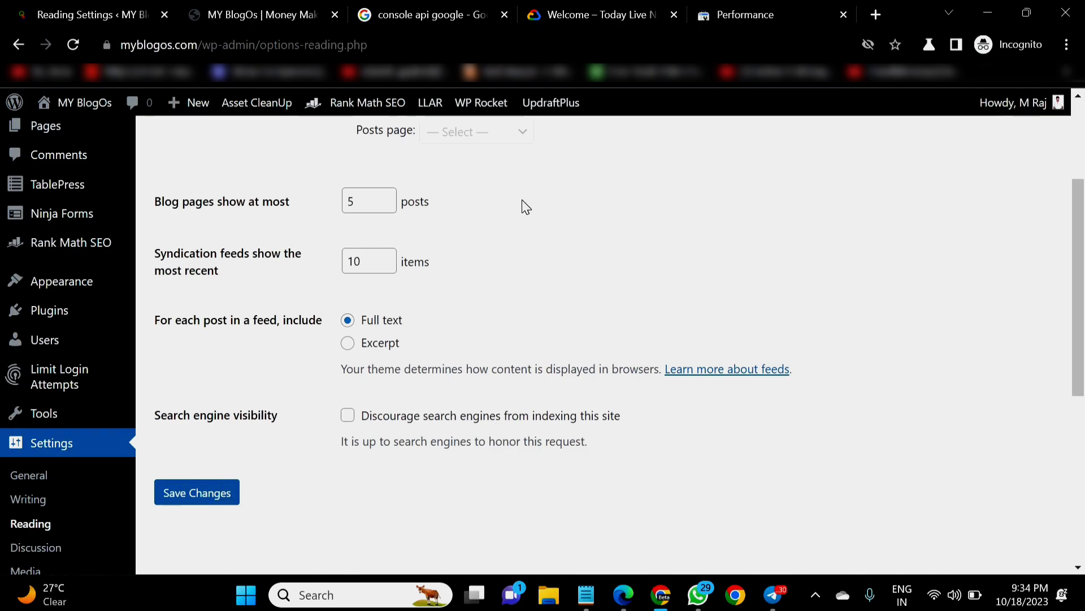
Reorder the browser tabs so the Search Console performance report sits directly beside the WordPress Reading settings
{"action": "left_click", "coordinate": [395, 5]}
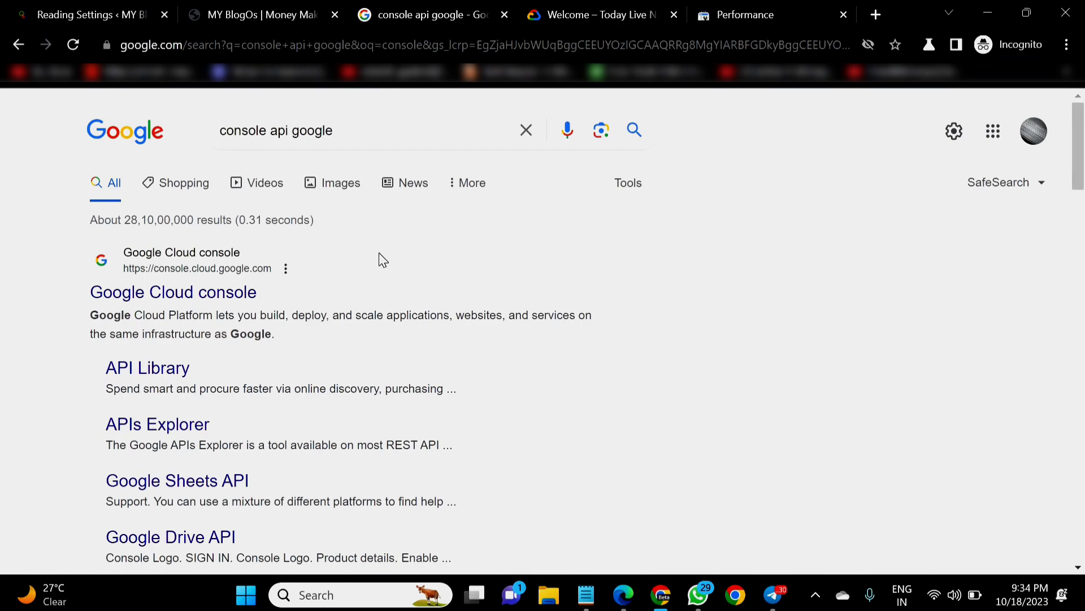
{"action": "left_click", "coordinate": [31, 8]}
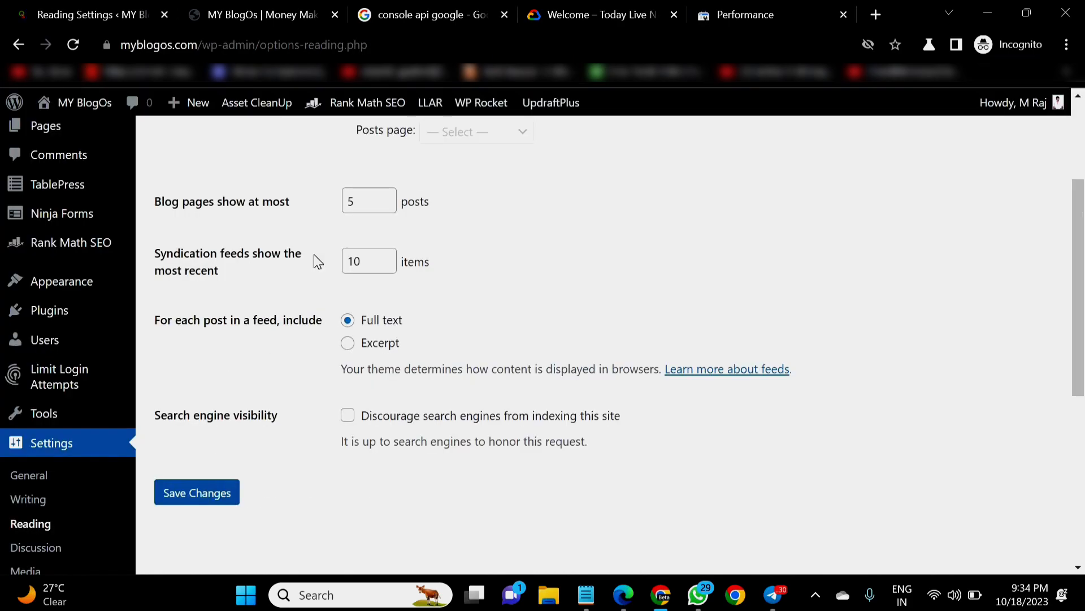
{"action": "scroll", "coordinate": [170, 399], "scroll_direction": "up", "scroll_amount": 3}
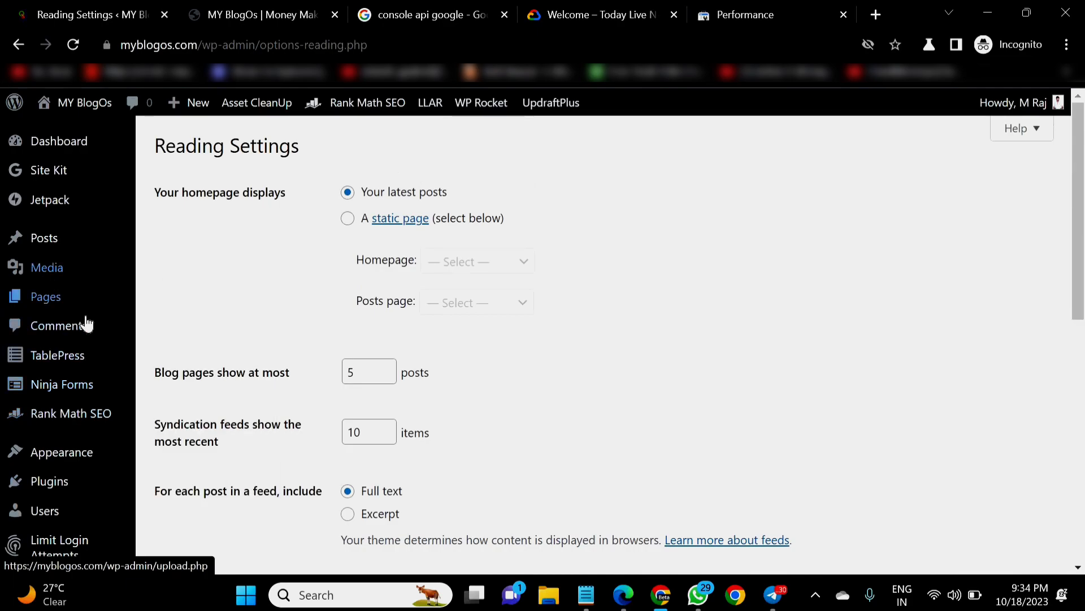
{"action": "mouse_move", "coordinate": [65, 418]}
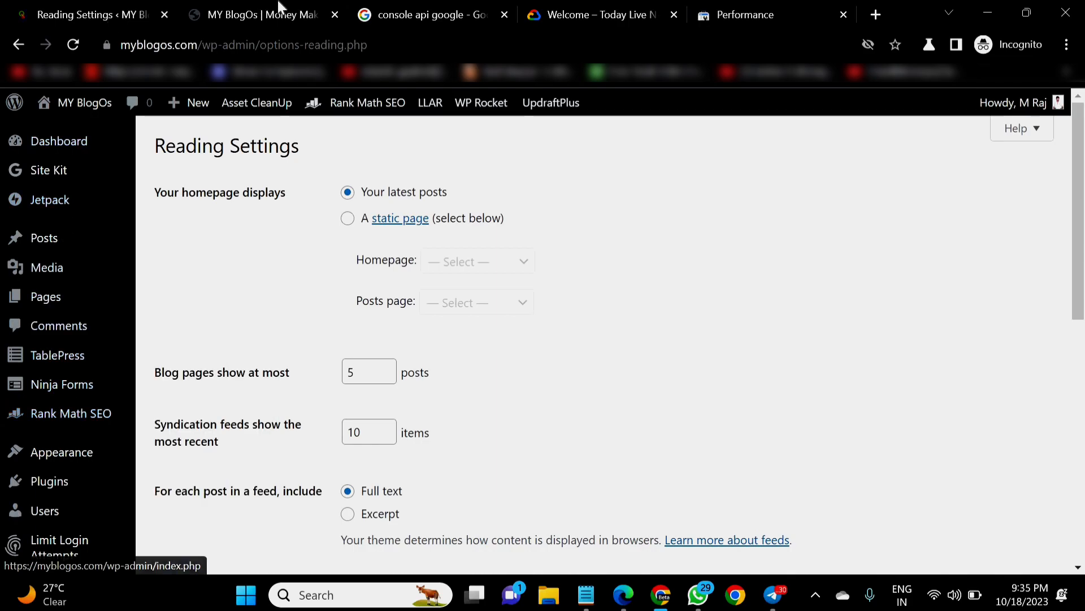
{"action": "left_click", "coordinate": [394, 10]}
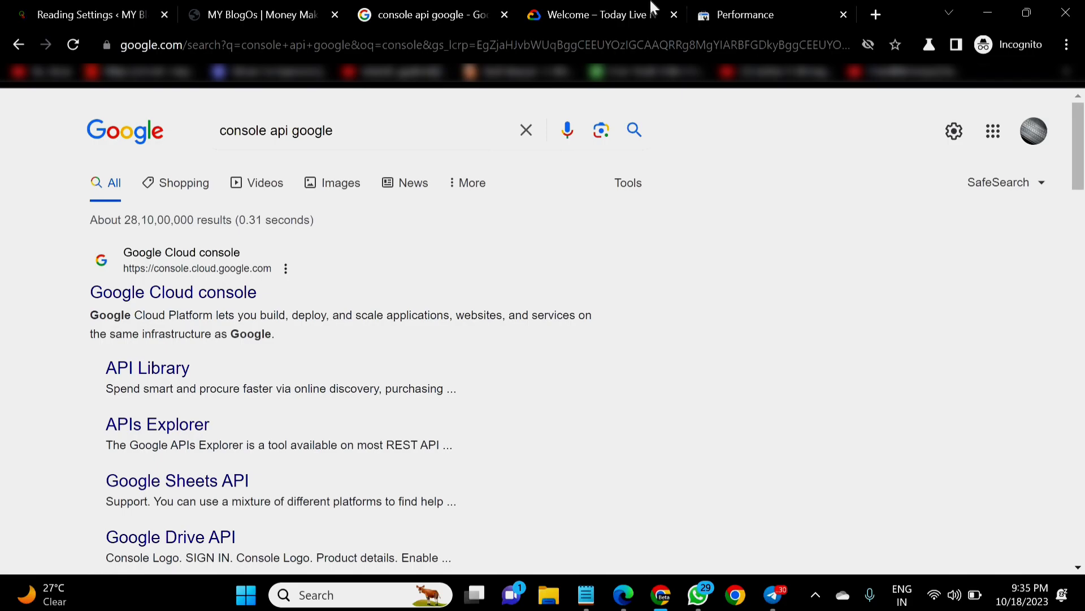
{"action": "left_click", "coordinate": [754, 8]}
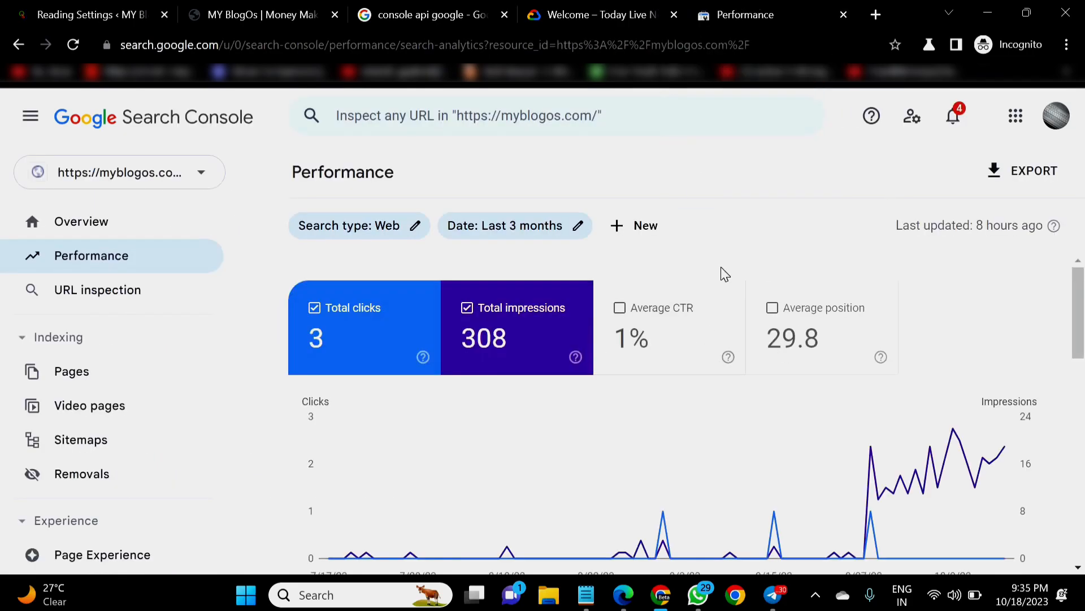
{"action": "left_click_drag", "start_coordinate": [757, 7], "coordinate": [196, 8]}
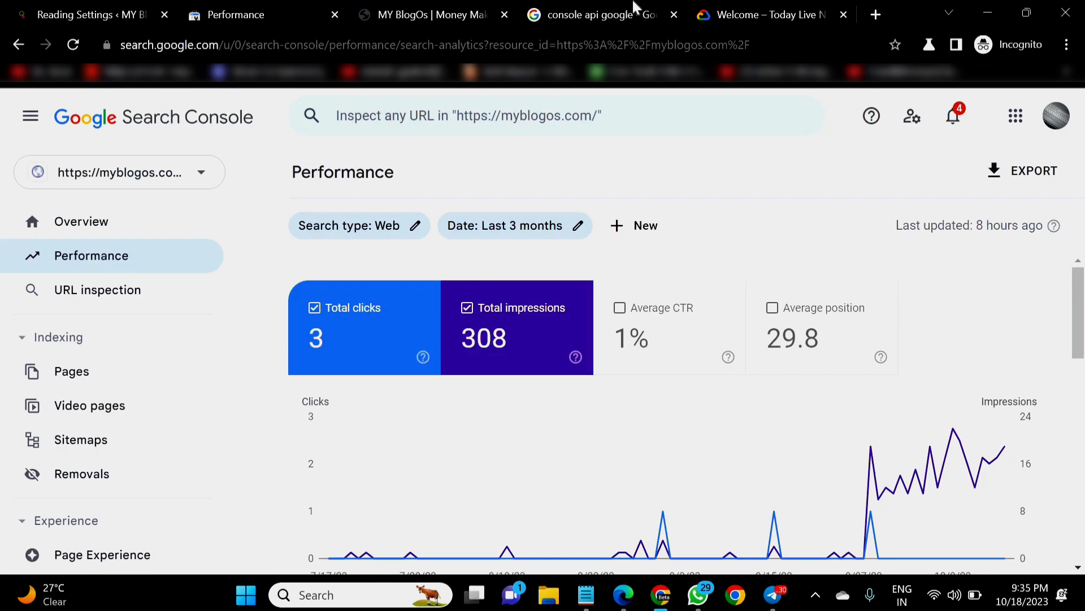
Examine the Google Cloud console search result, the console's welcome page and the Search Console report, ending on WordPress
{"action": "left_click", "coordinate": [634, 10]}
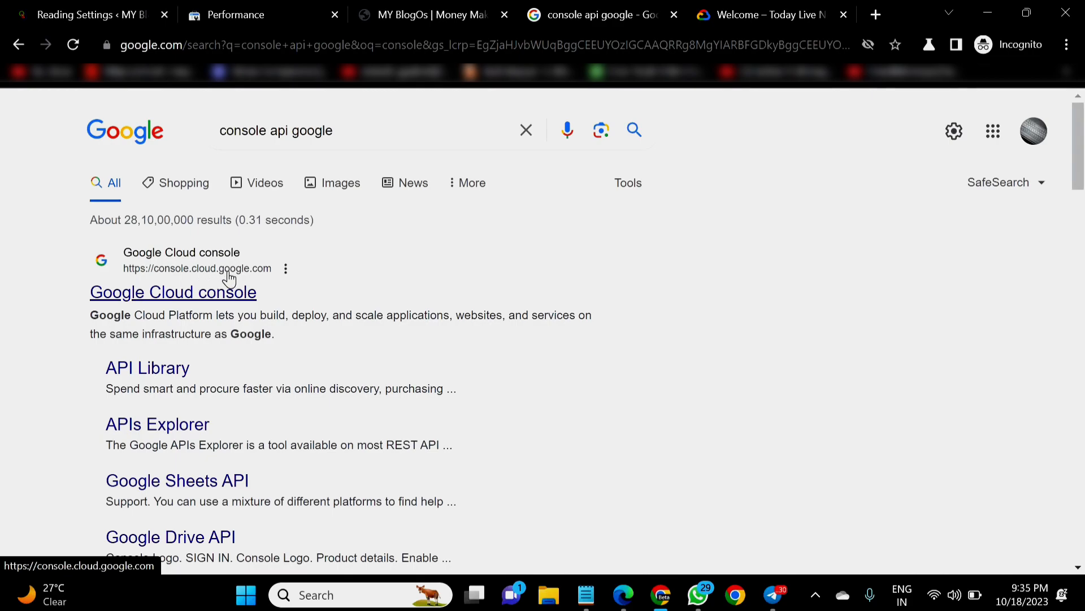
{"action": "left_click", "coordinate": [746, 11]}
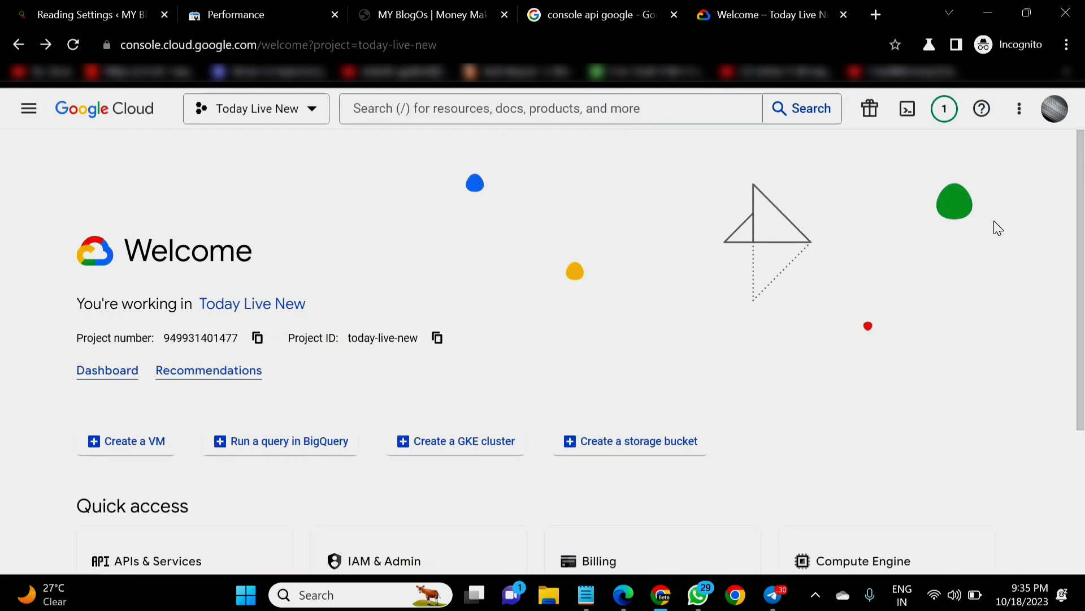
{"action": "left_click", "coordinate": [278, 9]}
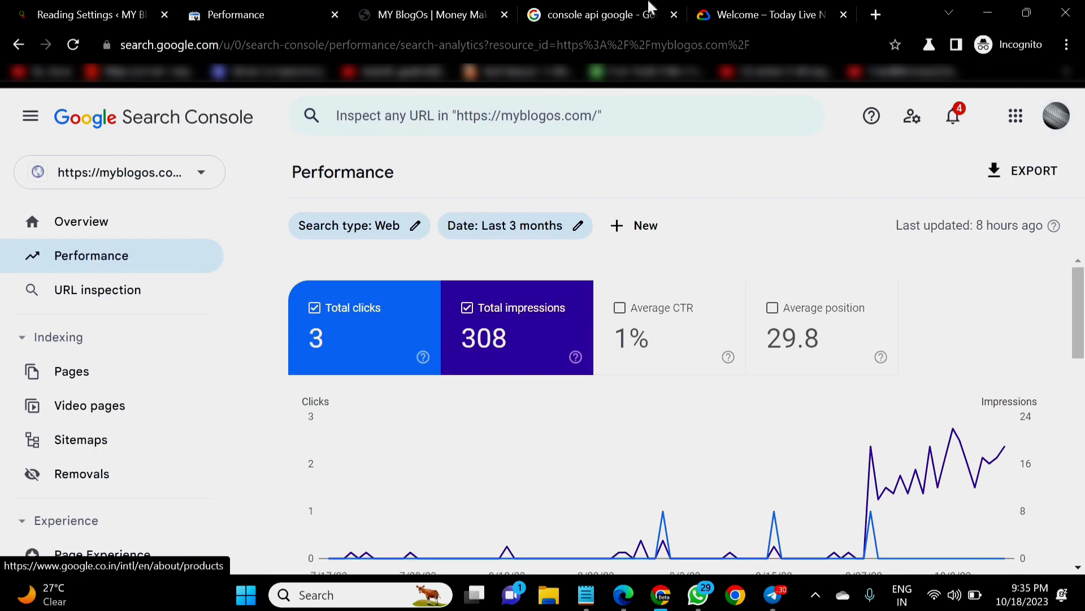
{"action": "left_click", "coordinate": [85, 13]}
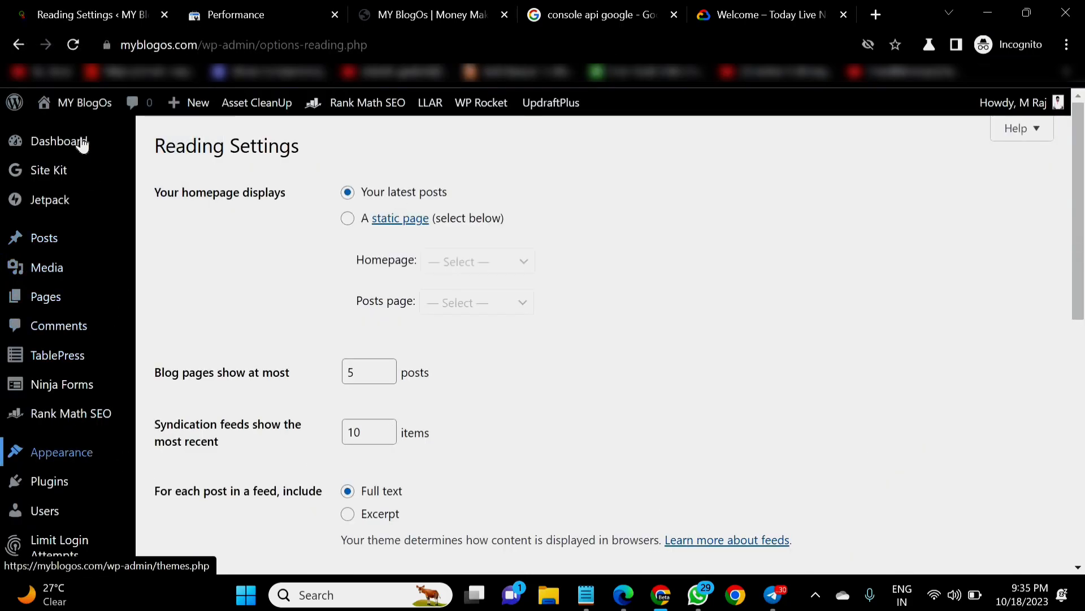
{"action": "key", "text": "ctrl+l"}
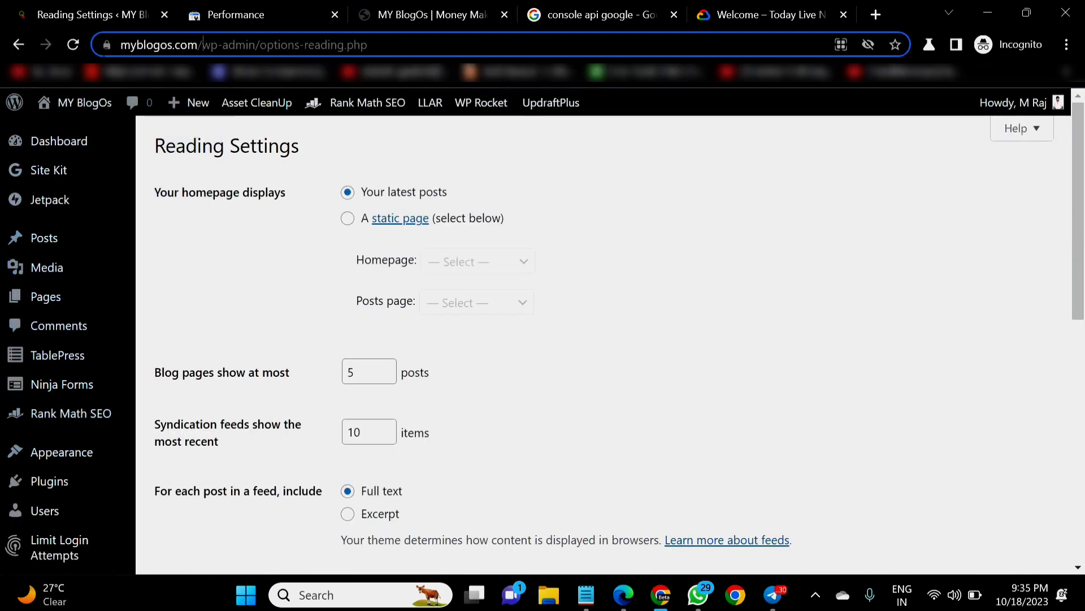
{"action": "left_click", "coordinate": [220, 310]}
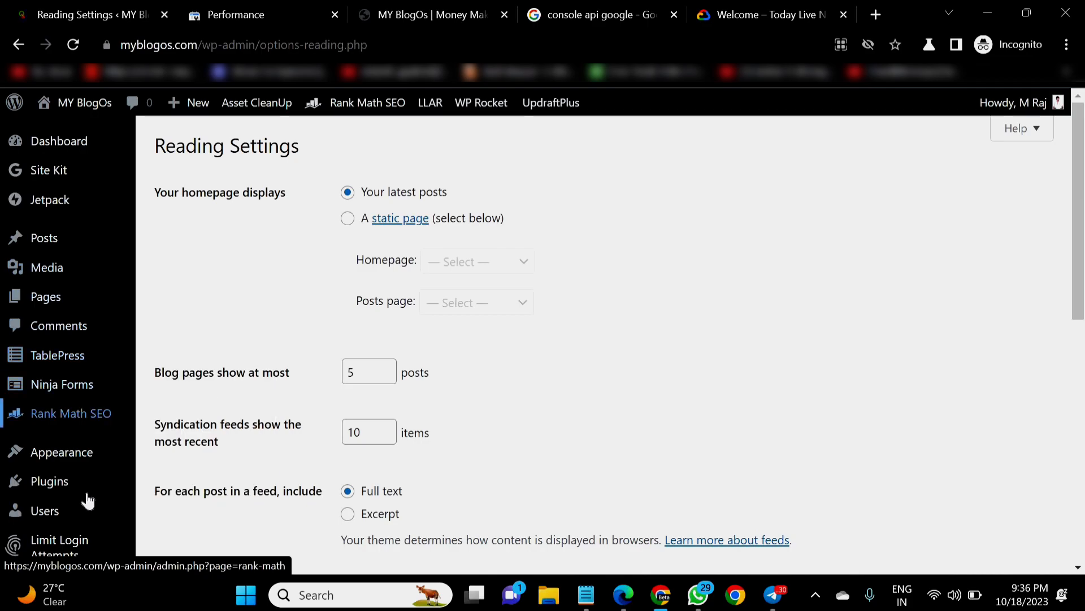
Open the WordPress Add Plugins page and search the plugin directory for "rank math"
{"action": "mouse_move", "coordinate": [125, 483]}
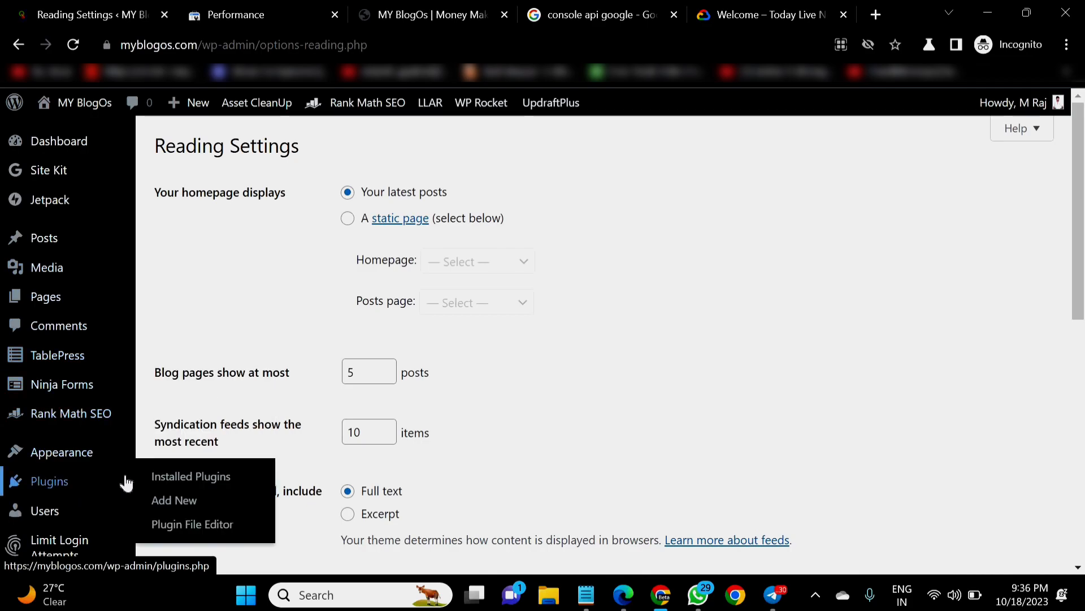
{"action": "left_click", "coordinate": [171, 507]}
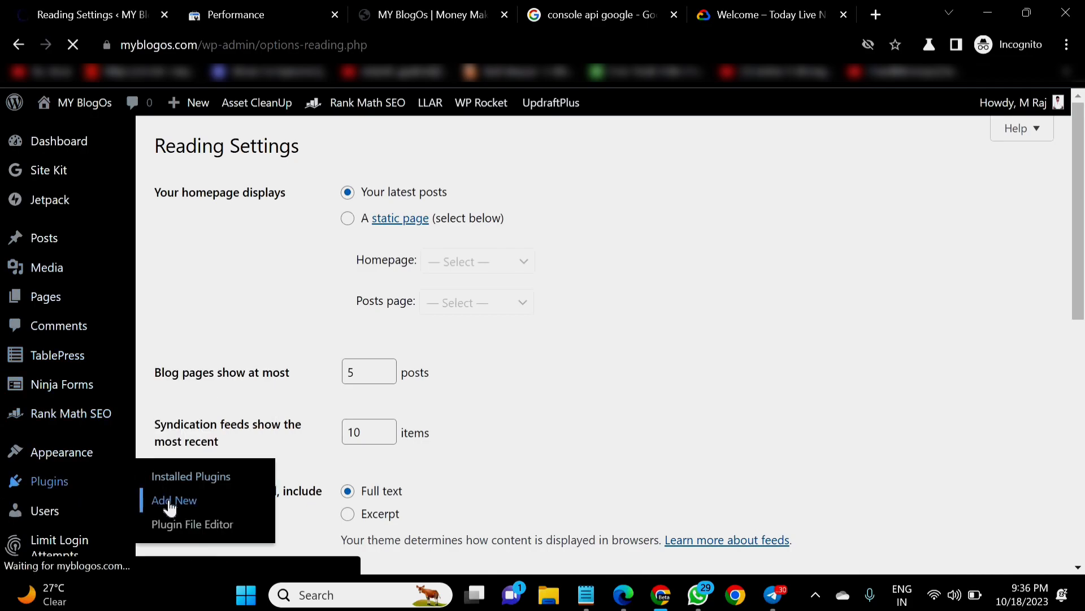
{"action": "left_click", "coordinate": [232, 11]}
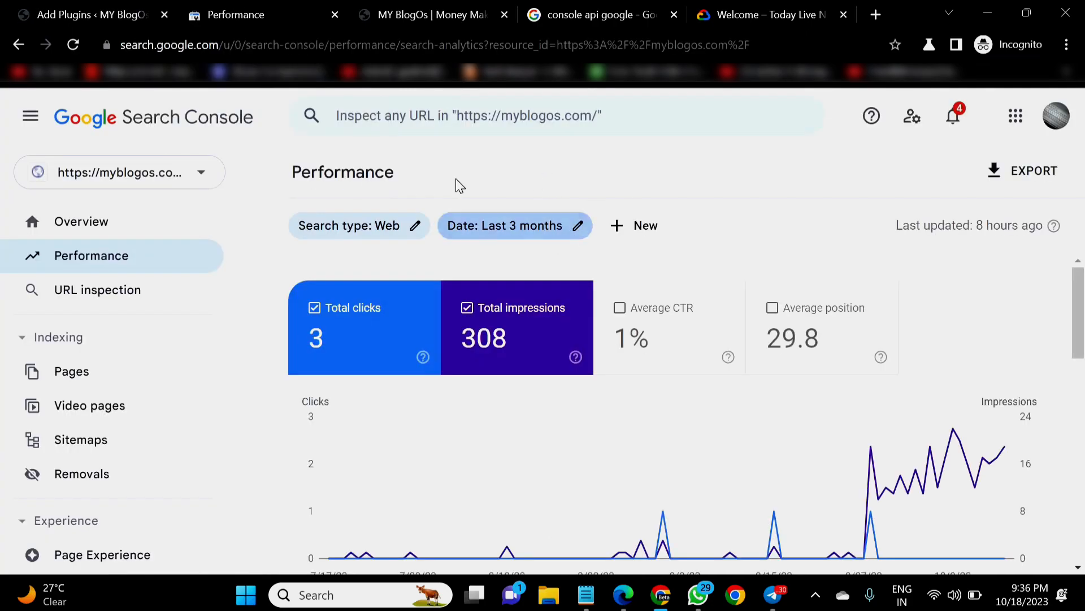
{"action": "left_click", "coordinate": [139, 7]}
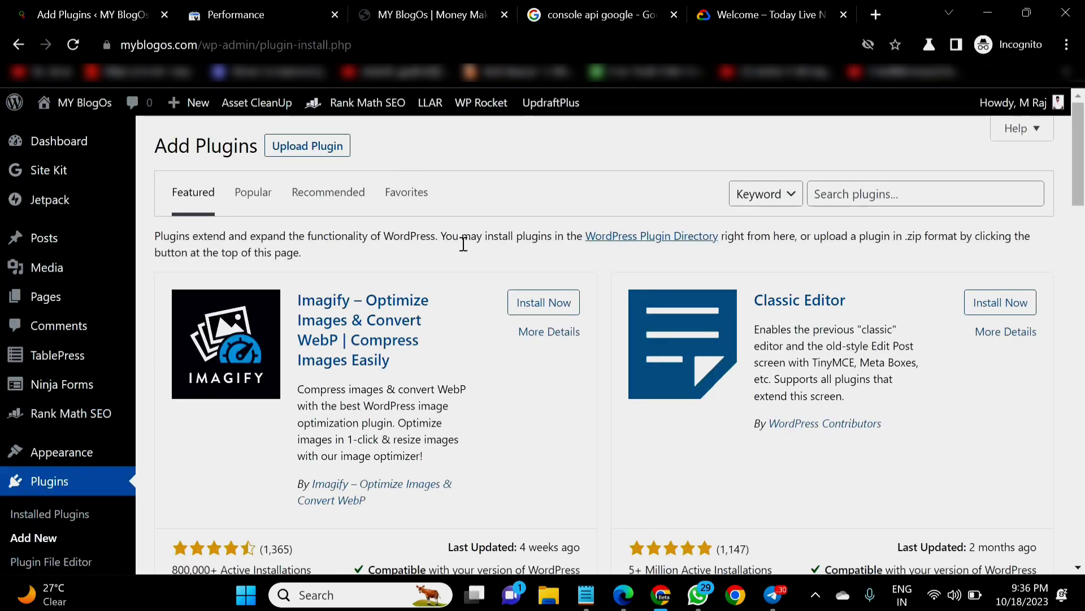
{"action": "left_click", "coordinate": [864, 201]}
{"action": "type", "text": "rank math"}
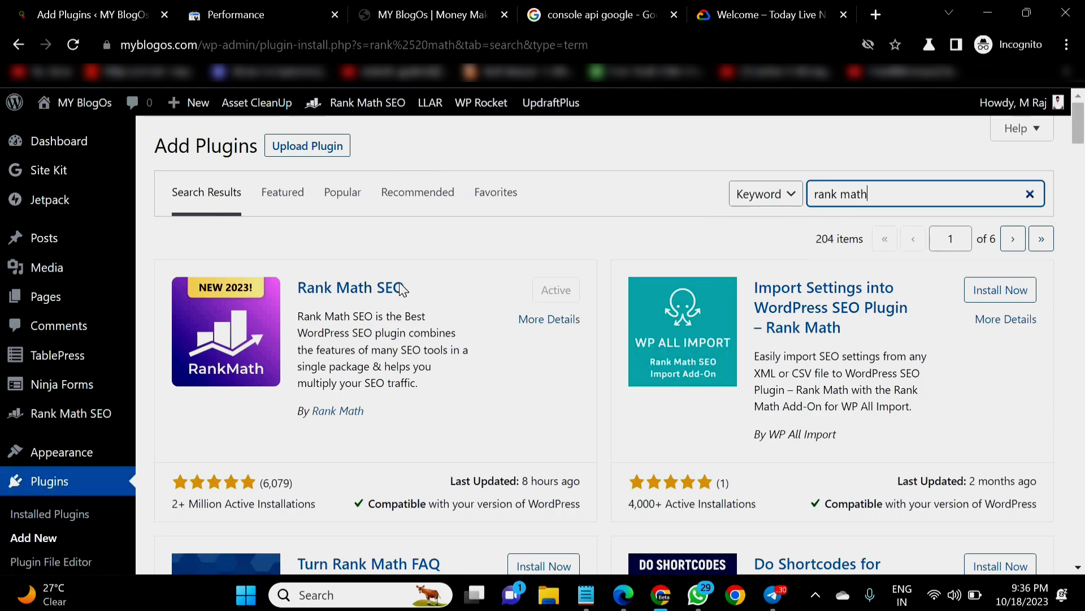
Install and activate the Instant Indexing for Google plugin by Rank Math
{"action": "scroll", "coordinate": [681, 345], "scroll_direction": "down", "scroll_amount": 7}
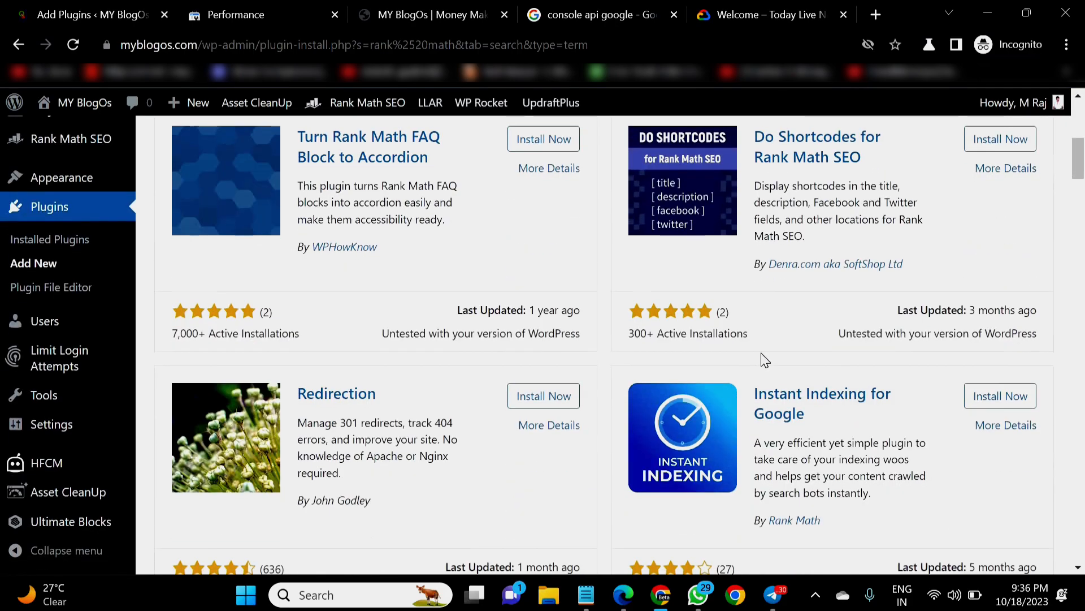
{"action": "left_click", "coordinate": [1020, 402]}
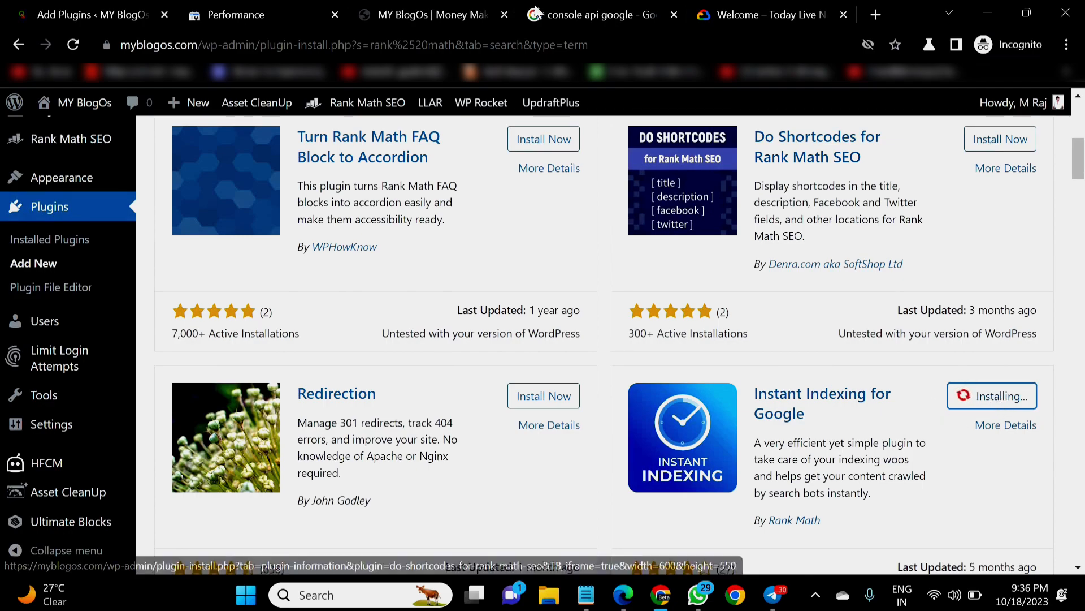
{"action": "left_click", "coordinate": [566, 5]}
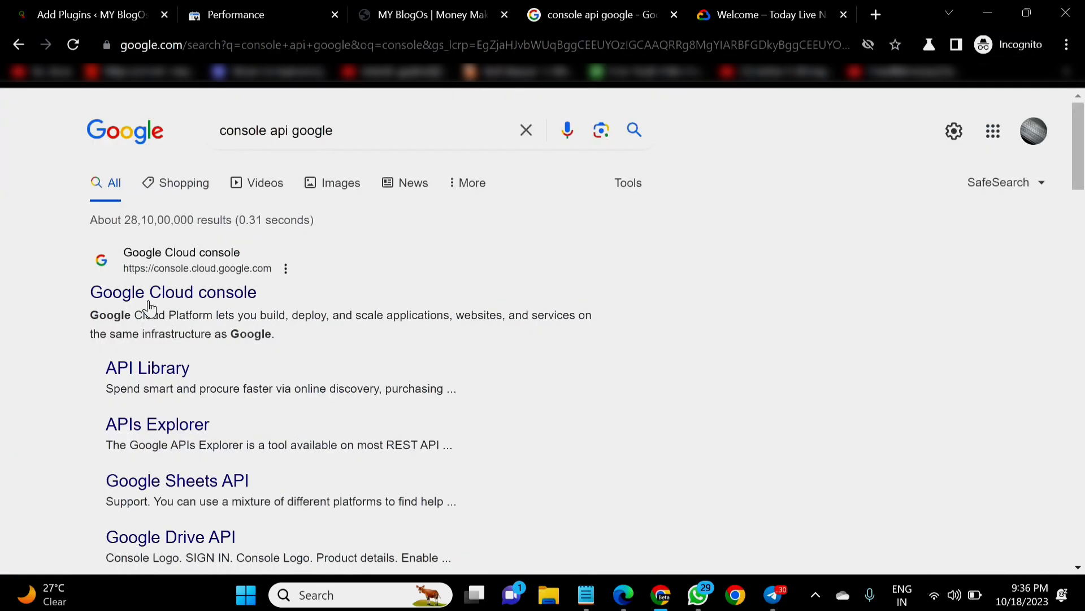
{"action": "left_click", "coordinate": [701, 15]}
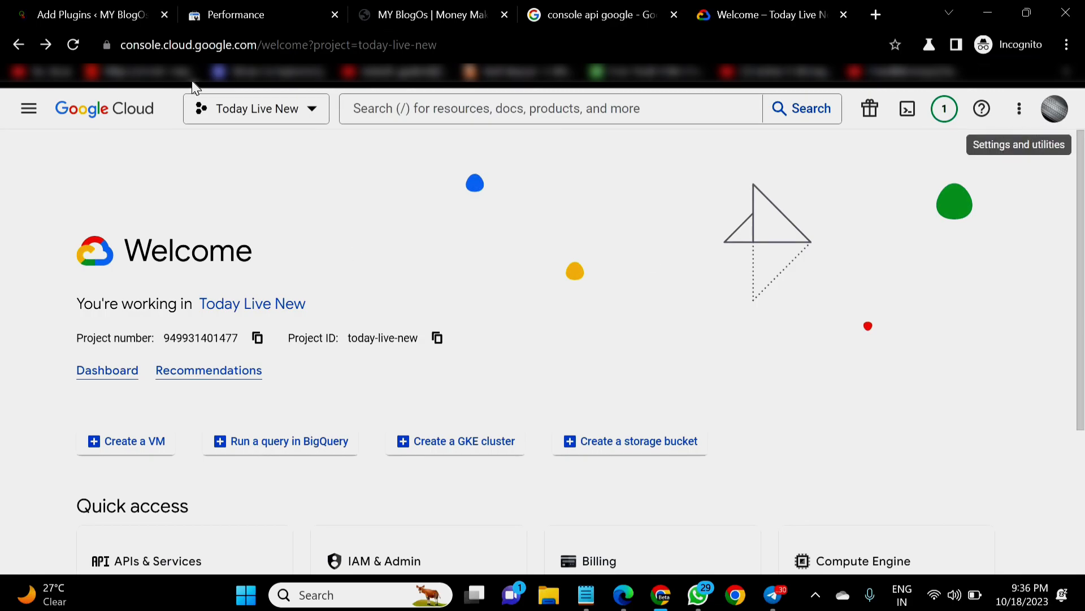
{"action": "scroll", "coordinate": [423, 292], "scroll_direction": "down", "scroll_amount": 2}
{"action": "left_click", "coordinate": [86, 4]}
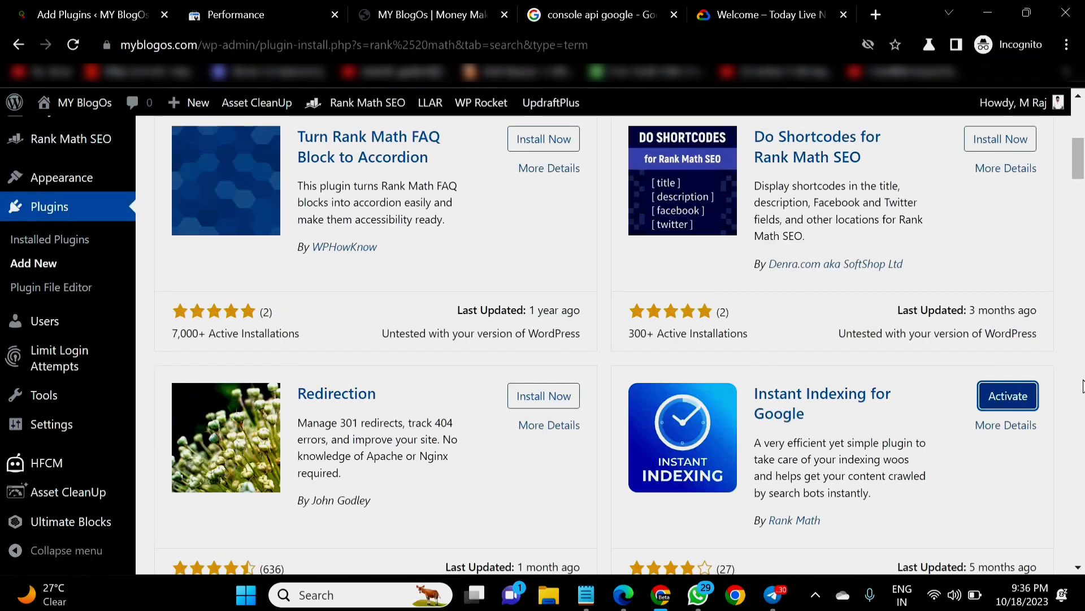
{"action": "left_click", "coordinate": [1008, 396]}
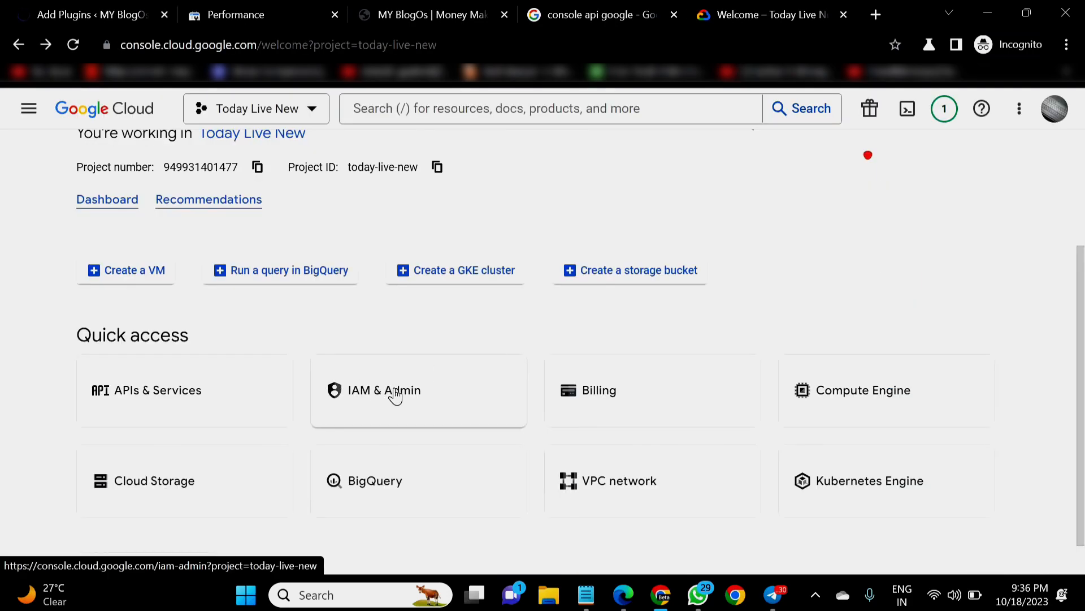
Open the APIs & Services dashboard of the Today Live New project in Google Cloud
{"action": "scroll", "coordinate": [226, 407], "scroll_direction": "up", "scroll_amount": 3}
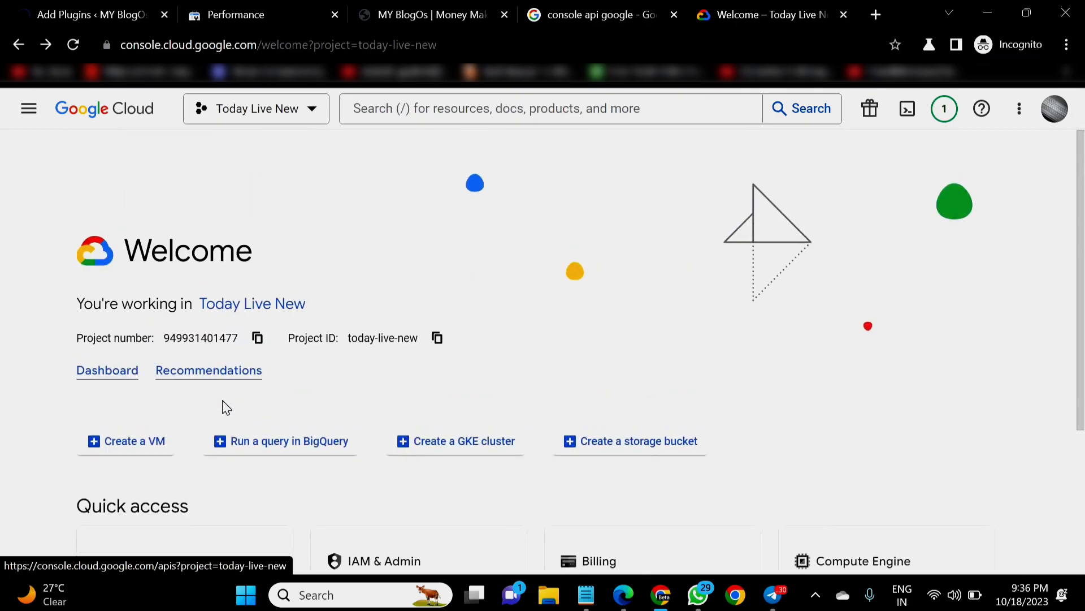
{"action": "scroll", "coordinate": [220, 407], "scroll_direction": "down", "scroll_amount": 3}
{"action": "left_click", "coordinate": [216, 407]}
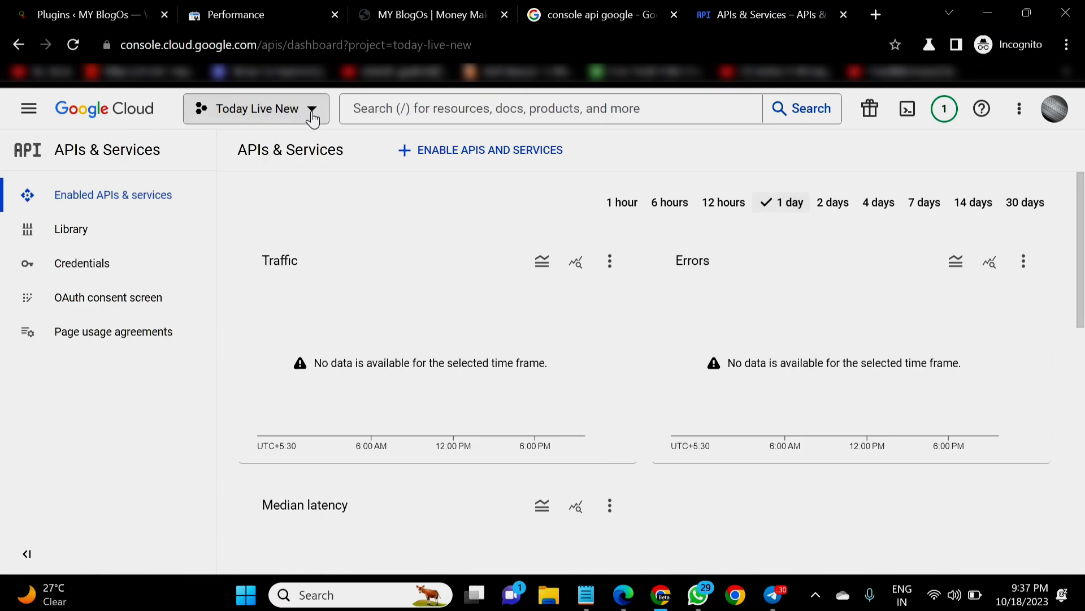
Return to the WordPress Plugins page and clear the WP Rocket cache
{"action": "left_click", "coordinate": [101, 14]}
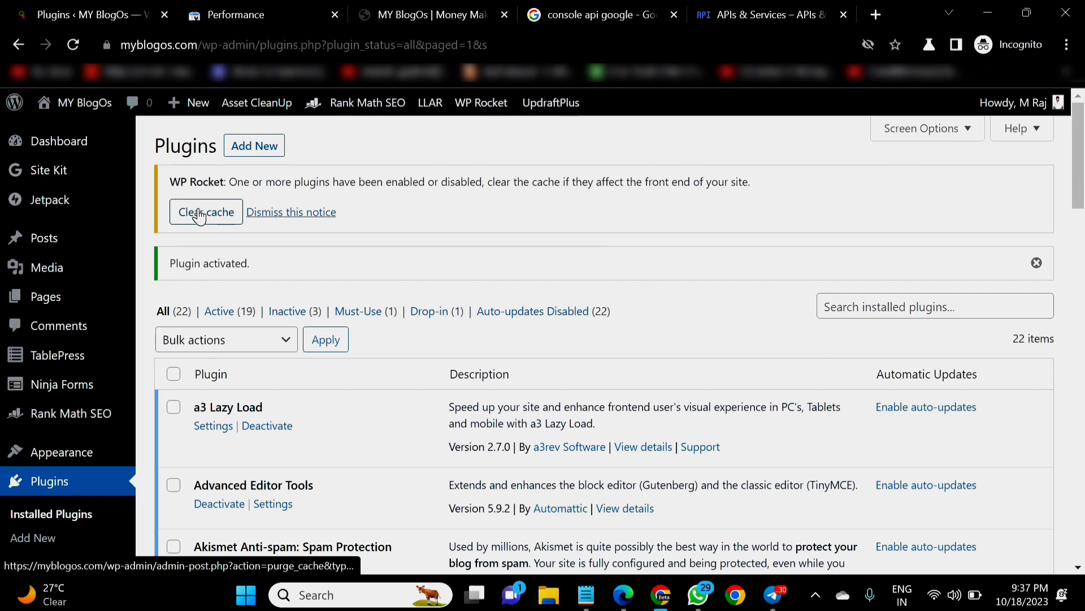
{"action": "left_click", "coordinate": [200, 214]}
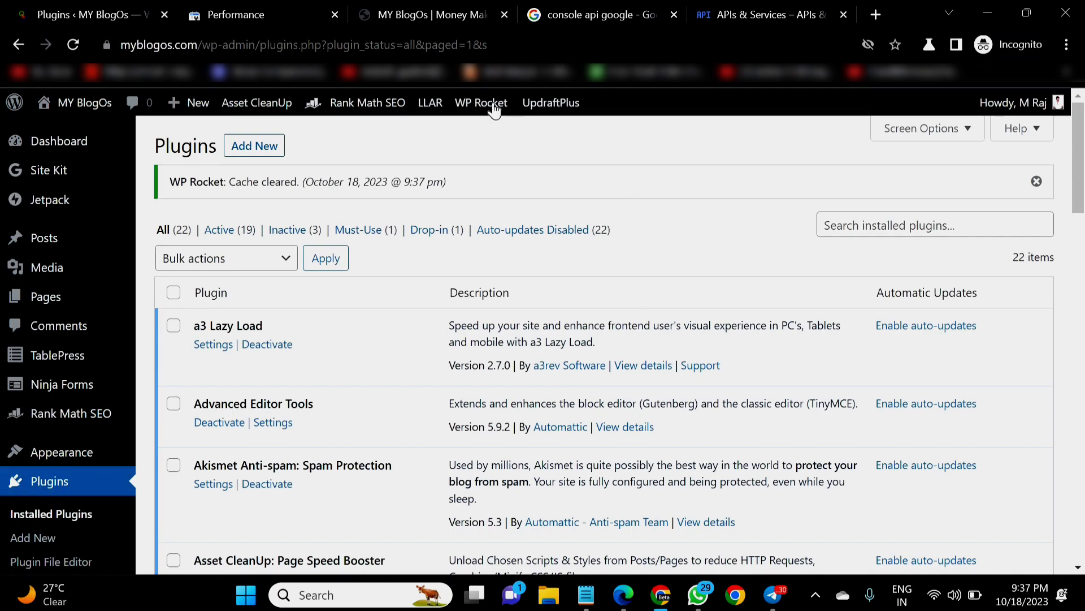
{"action": "mouse_move", "coordinate": [493, 108]}
{"action": "mouse_move", "coordinate": [461, 120]}
Open the Google API Settings of Rank Math's Instant Indexing module
{"action": "scroll", "coordinate": [199, 354], "scroll_direction": "down", "scroll_amount": 3}
{"action": "scroll", "coordinate": [170, 384], "scroll_direction": "down", "scroll_amount": 2}
{"action": "scroll", "coordinate": [125, 377], "scroll_direction": "up", "scroll_amount": 2}
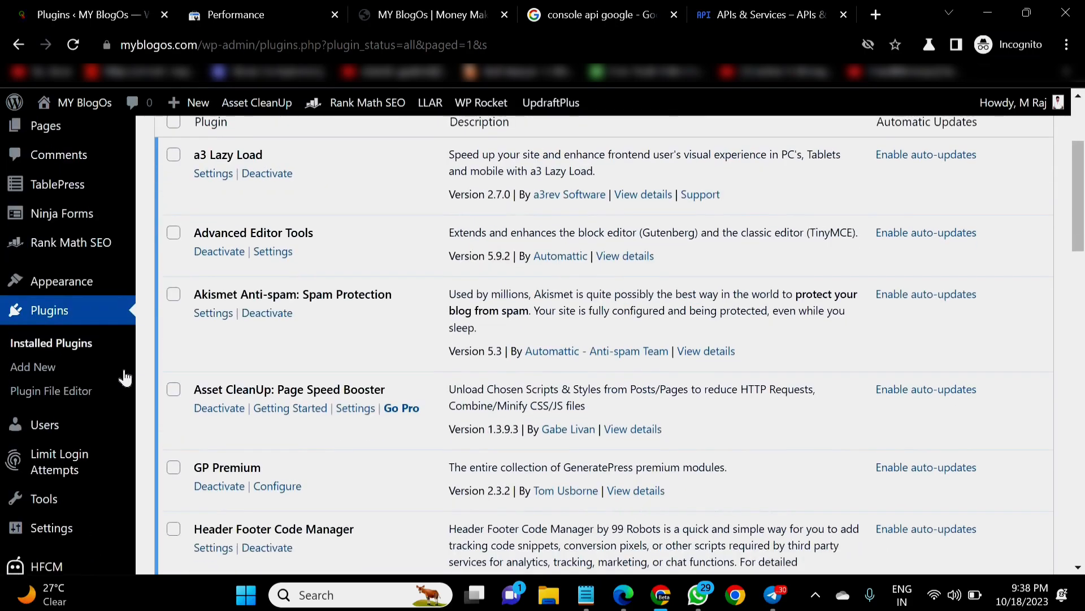
{"action": "scroll", "coordinate": [125, 377], "scroll_direction": "up", "scroll_amount": 2}
{"action": "mouse_move", "coordinate": [72, 334]}
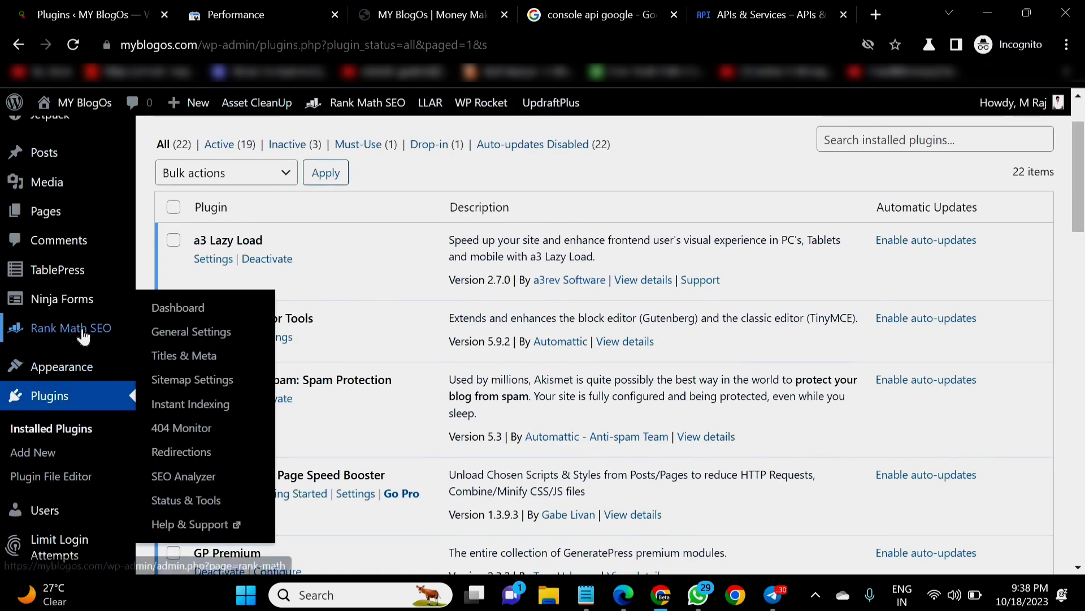
{"action": "left_click", "coordinate": [189, 408]}
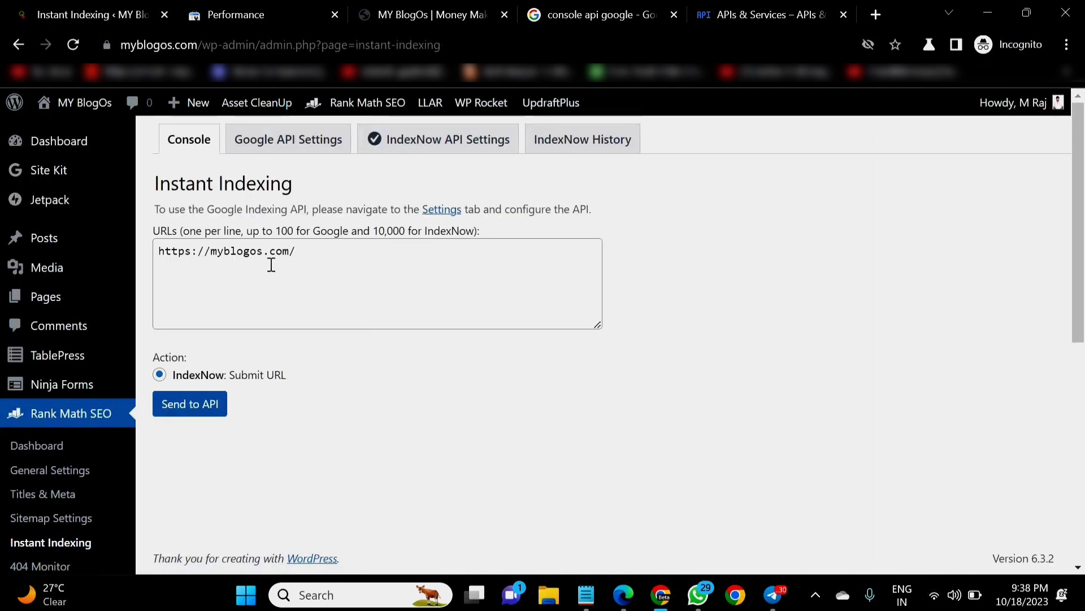
{"action": "double_click", "coordinate": [319, 254]}
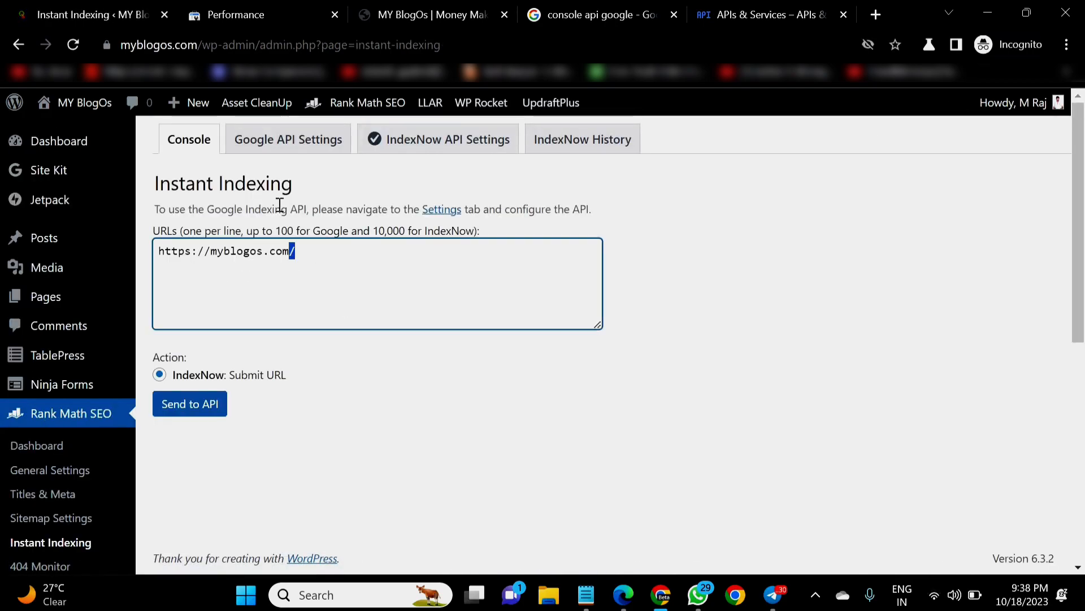
{"action": "left_click", "coordinate": [261, 148]}
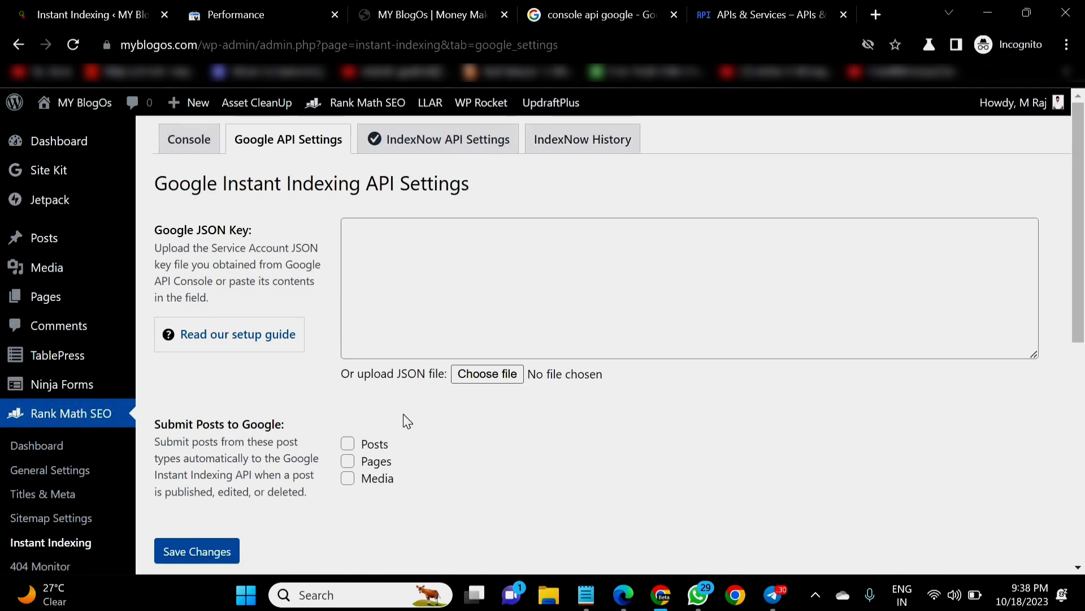
Enable automatic submission to Google for Posts, Pages and Media
{"action": "scroll", "coordinate": [334, 378], "scroll_direction": "down", "scroll_amount": 2}
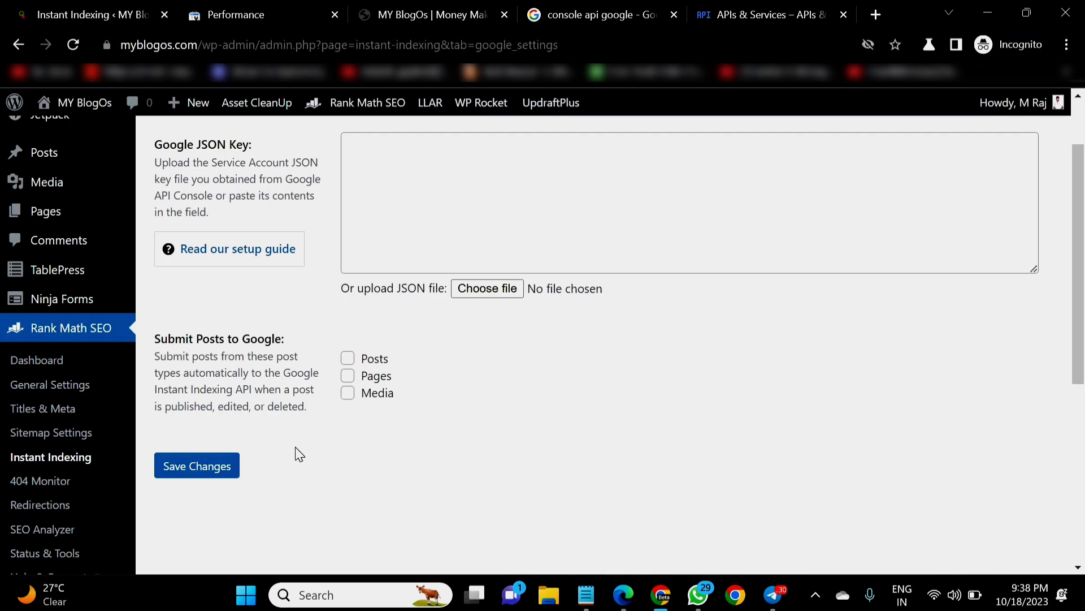
{"action": "left_click", "coordinate": [348, 358]}
{"action": "left_click", "coordinate": [348, 375]}
{"action": "left_click", "coordinate": [348, 393]}
Switch to Google Cloud and create a new project named "myblogos" with no organization
{"action": "left_click", "coordinate": [717, 9]}
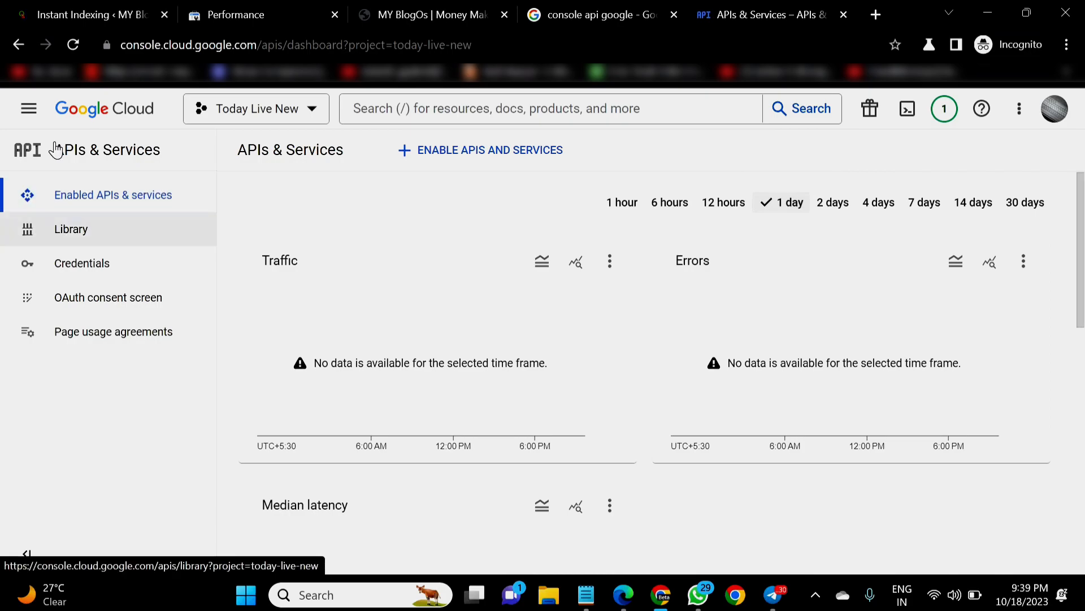
{"action": "left_click", "coordinate": [470, 111]}
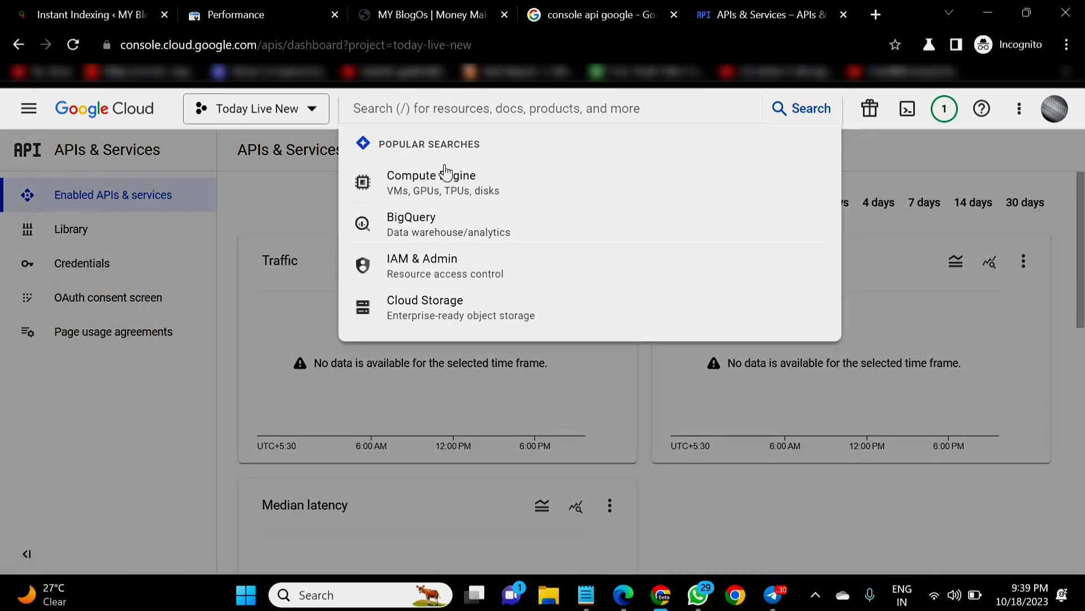
{"action": "left_click", "coordinate": [295, 116]}
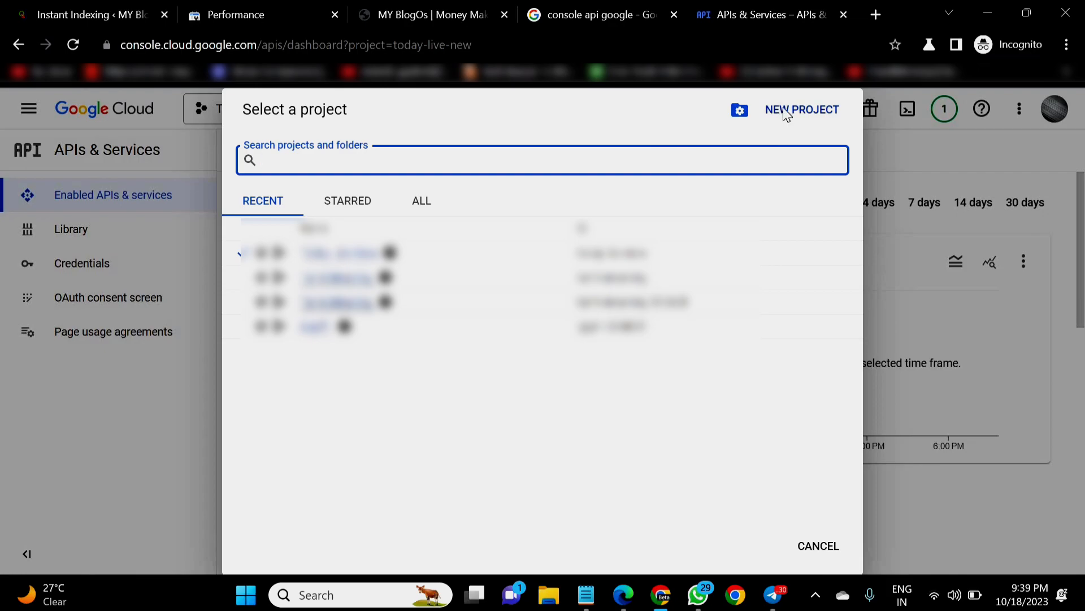
{"action": "left_click", "coordinate": [786, 111]}
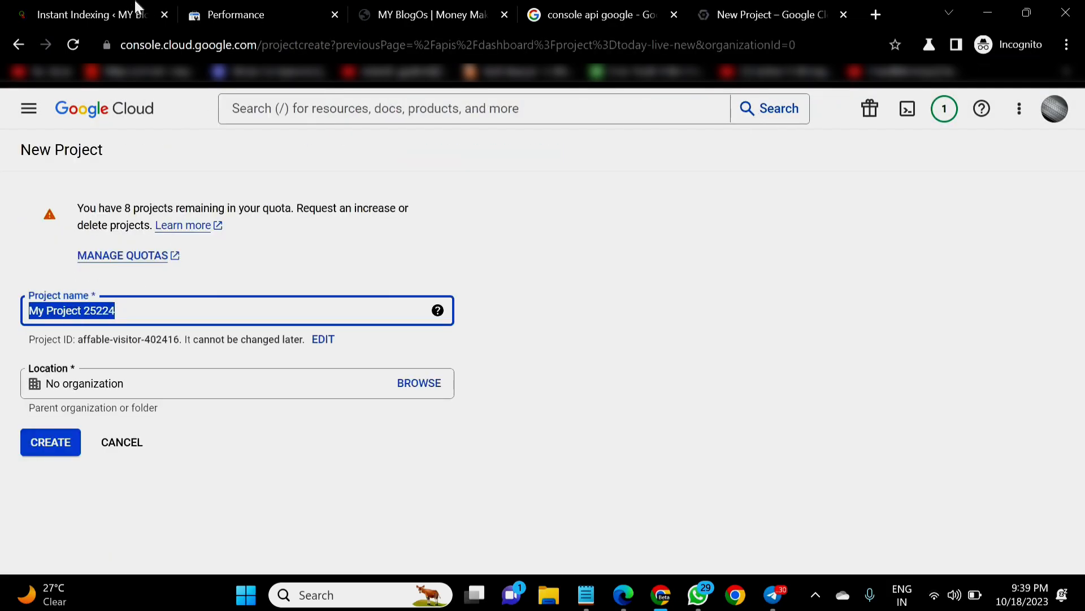
{"action": "left_click", "coordinate": [130, 16]}
{"action": "left_click_drag", "start_coordinate": [169, 45], "coordinate": [175, 45]}
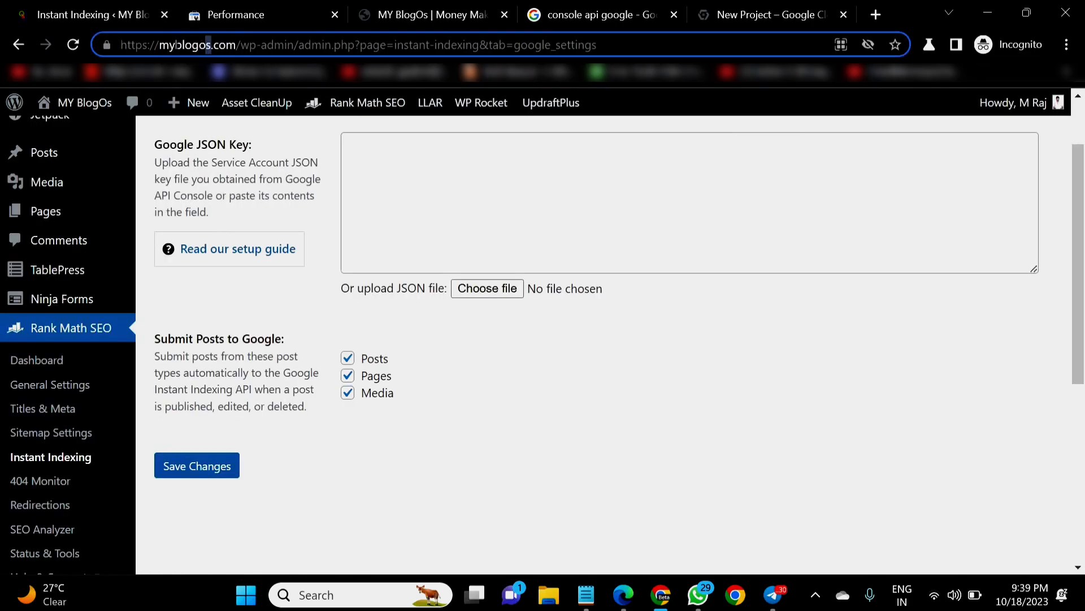
{"action": "left_click", "coordinate": [771, 14]}
{"action": "type", "text": "myblogos"}
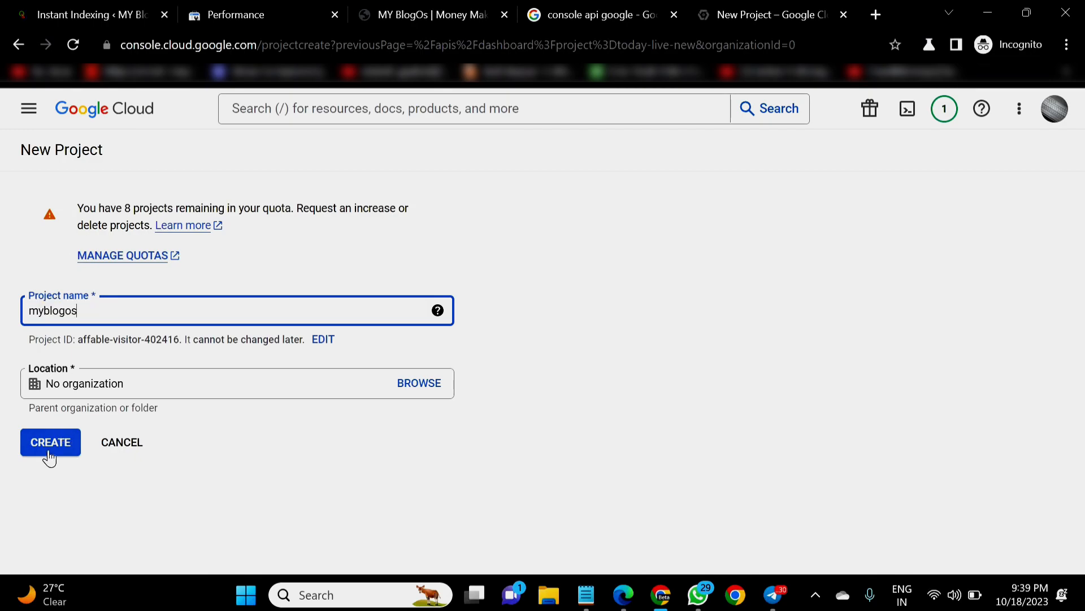
{"action": "left_click", "coordinate": [70, 441]}
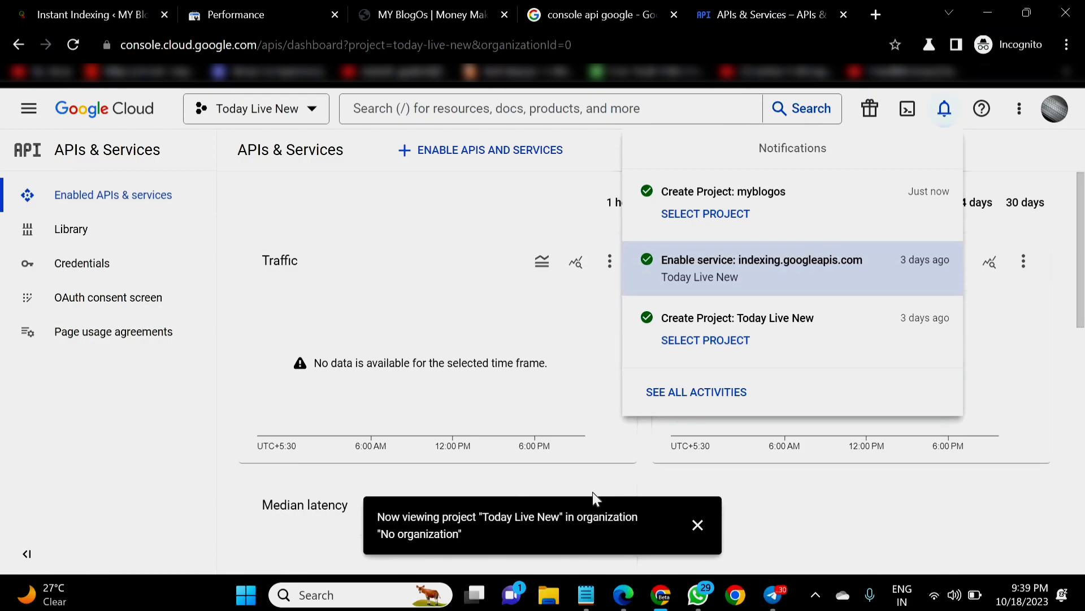
Switch to the myblogos project and open its Service Accounts page under IAM & Admin
{"action": "left_click", "coordinate": [699, 525]}
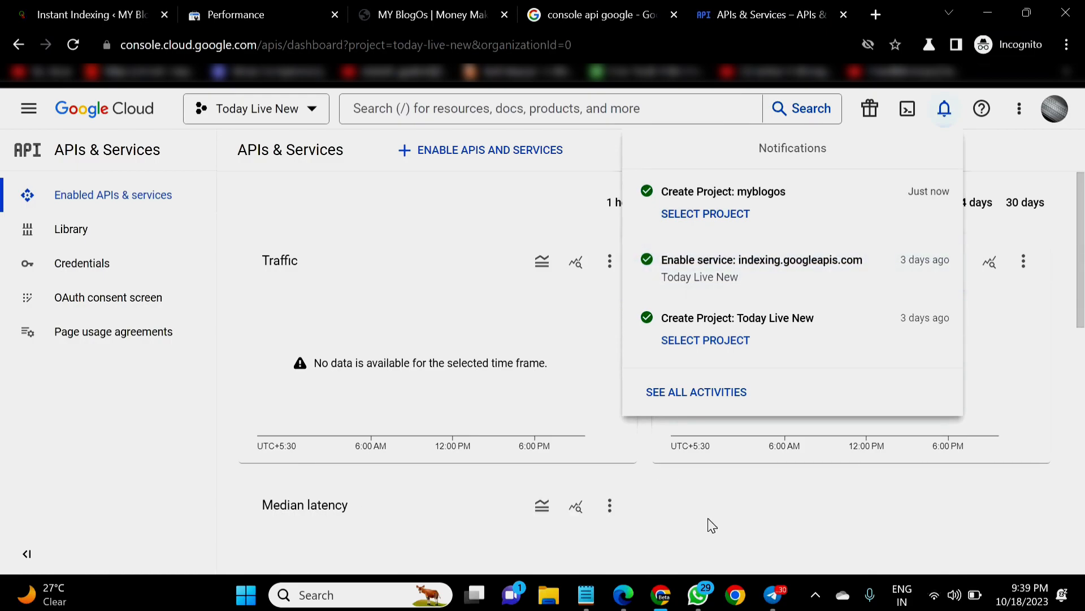
{"action": "left_click", "coordinate": [463, 254]}
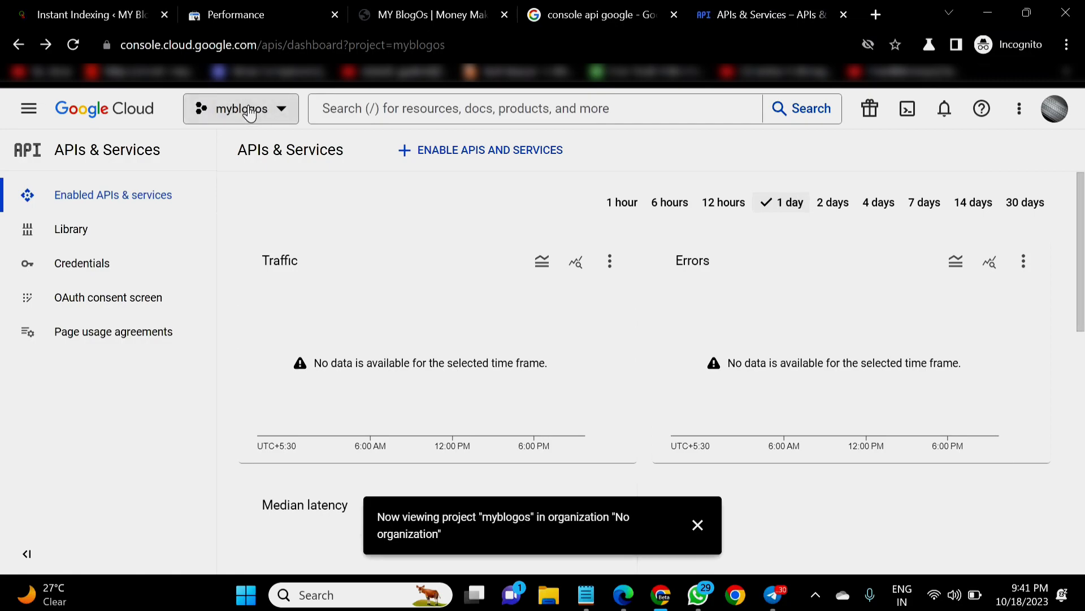
{"action": "left_click", "coordinate": [30, 121]}
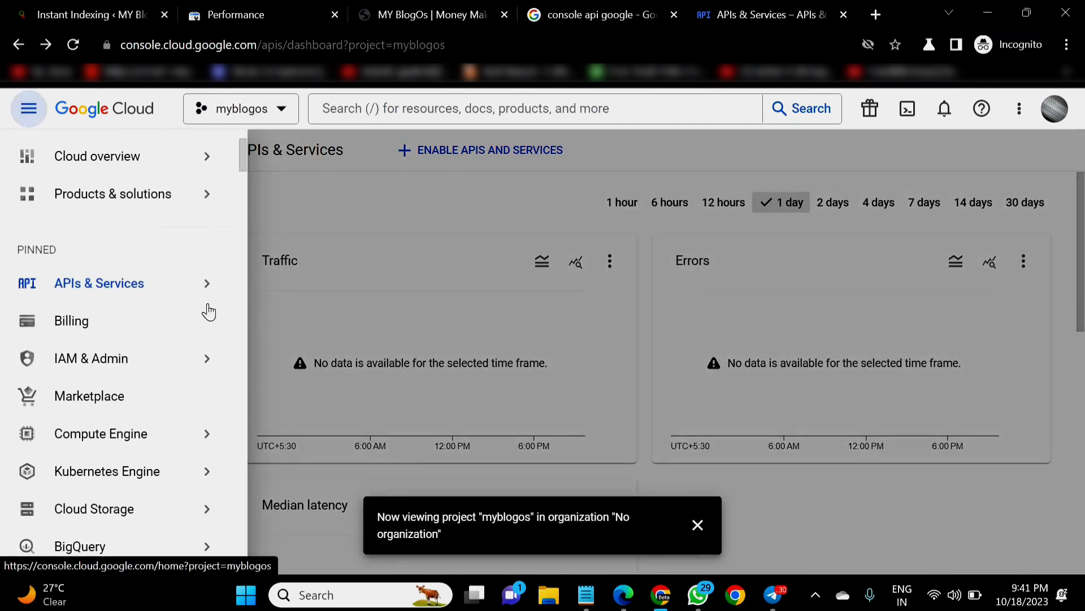
{"action": "mouse_move", "coordinate": [177, 364]}
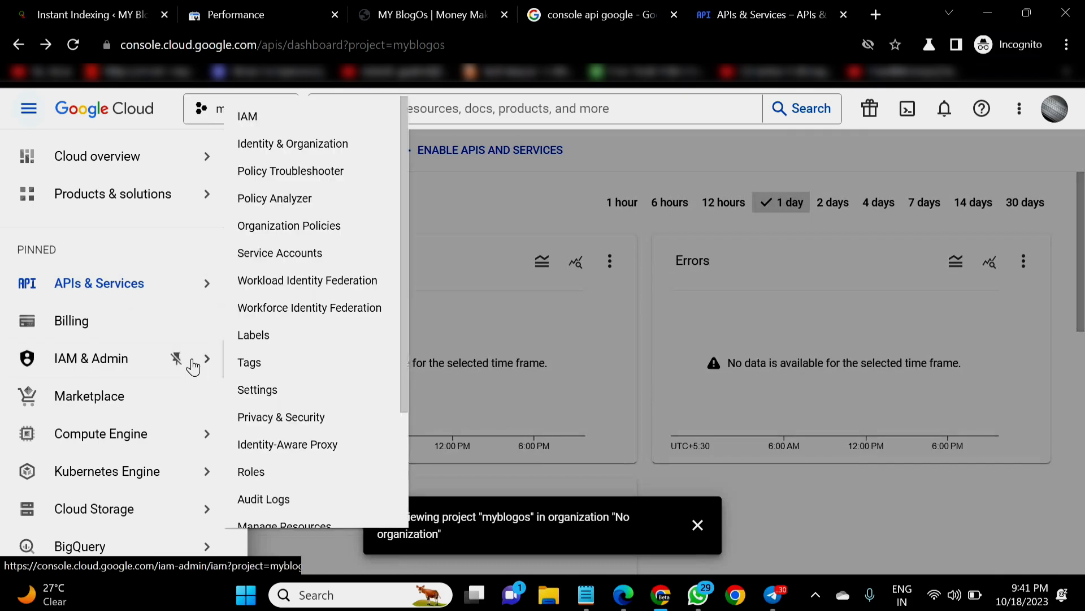
{"action": "left_click", "coordinate": [315, 265]}
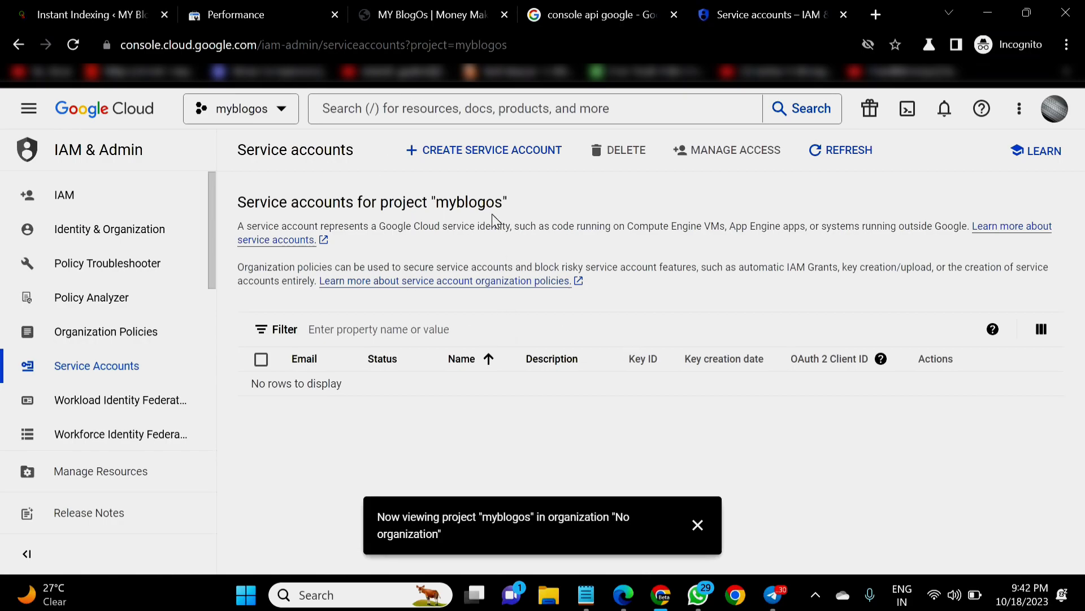
Create a service account named "myblogos" and continue to its project access settings
{"action": "left_click", "coordinate": [482, 155]}
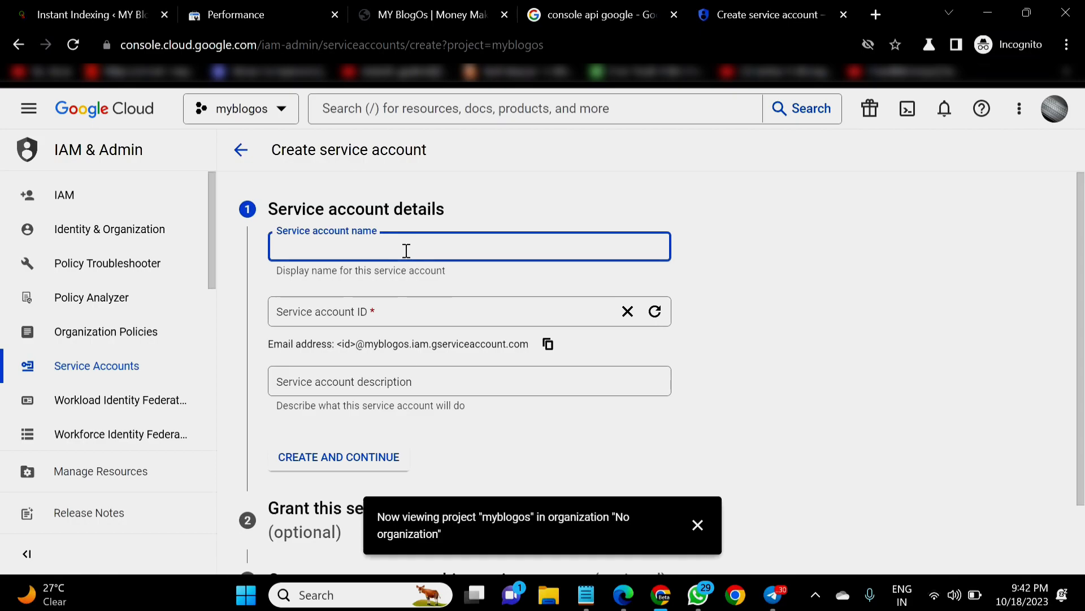
{"action": "type", "text": "myblogos"}
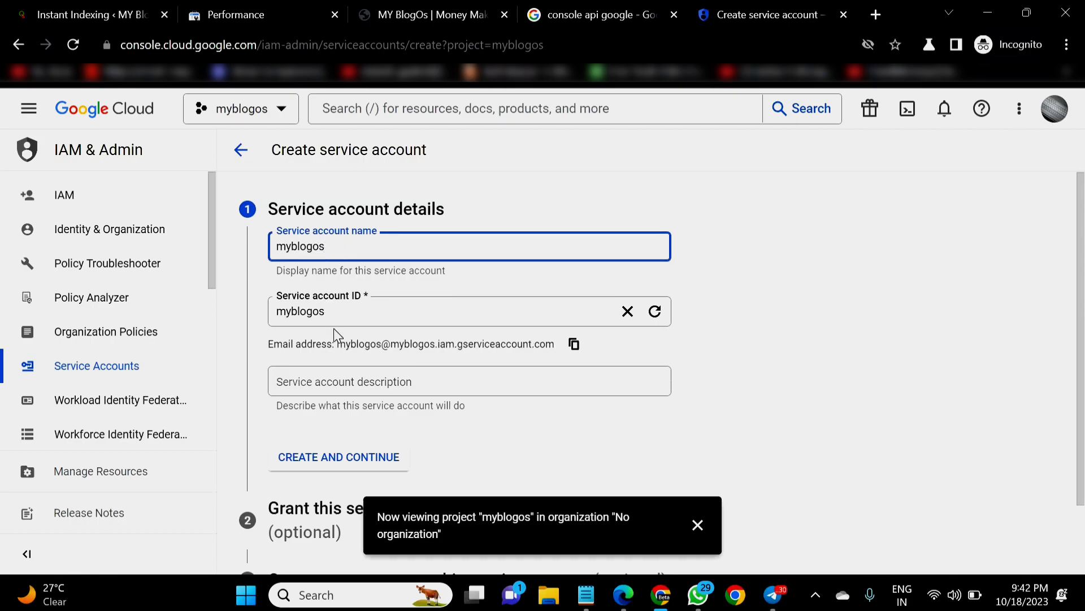
{"action": "left_click", "coordinate": [359, 462]}
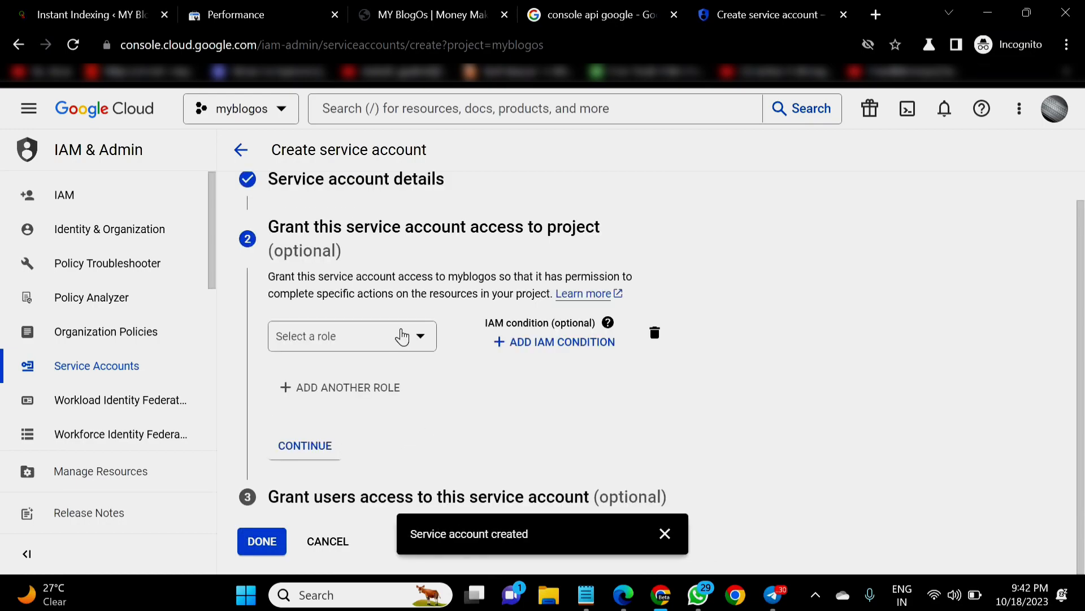
Grant the service account the basic Owner role on the project and finish its setup
{"action": "left_click", "coordinate": [401, 337]}
{"action": "mouse_move", "coordinate": [376, 215]}
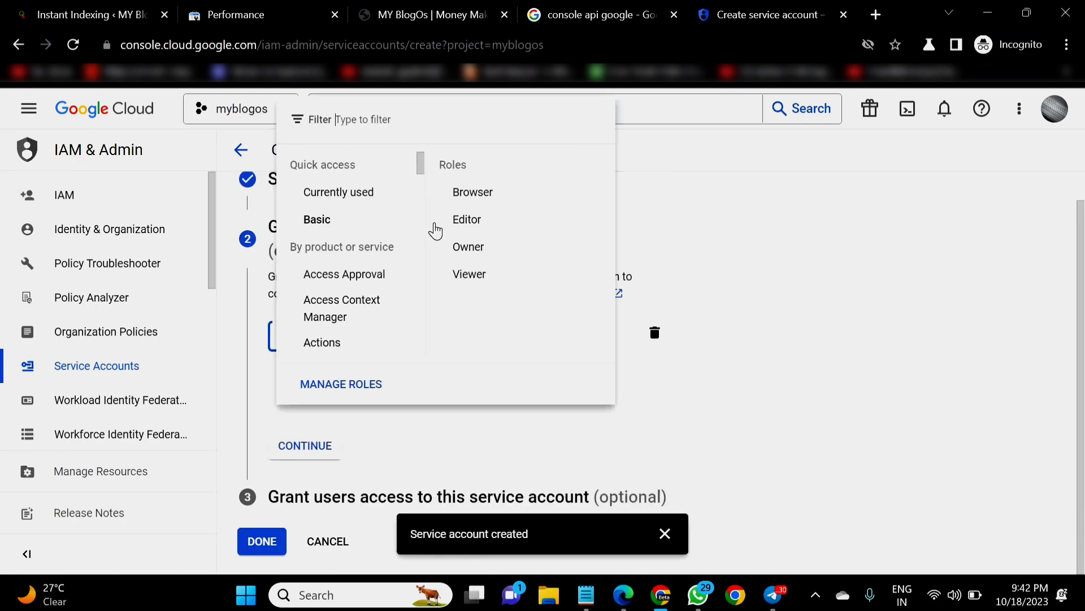
{"action": "left_click", "coordinate": [470, 247]}
{"action": "scroll", "coordinate": [497, 453], "scroll_direction": "down", "scroll_amount": 1}
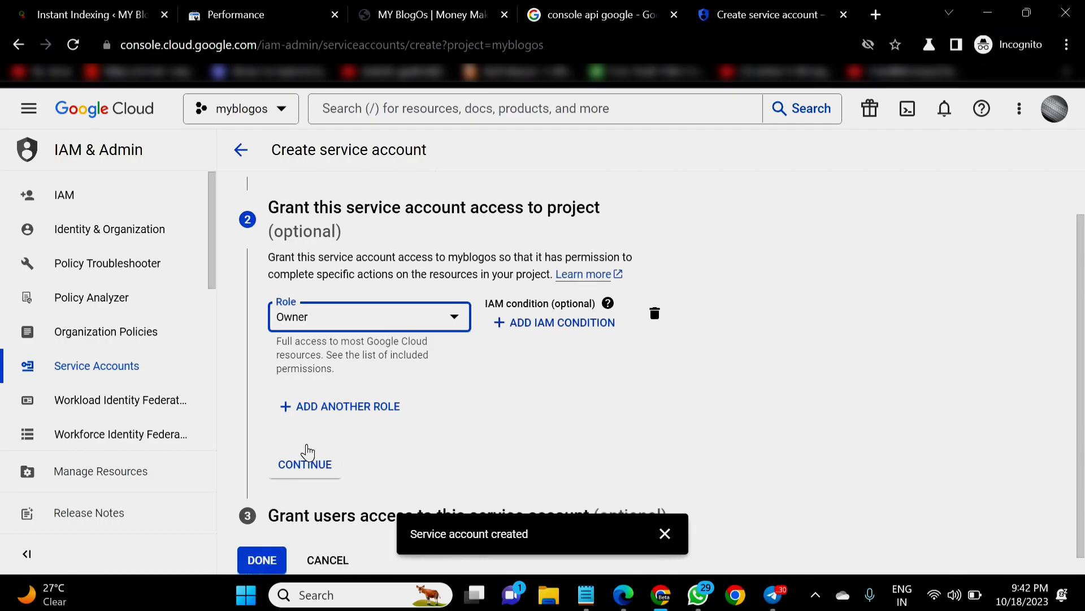
{"action": "left_click", "coordinate": [325, 447]}
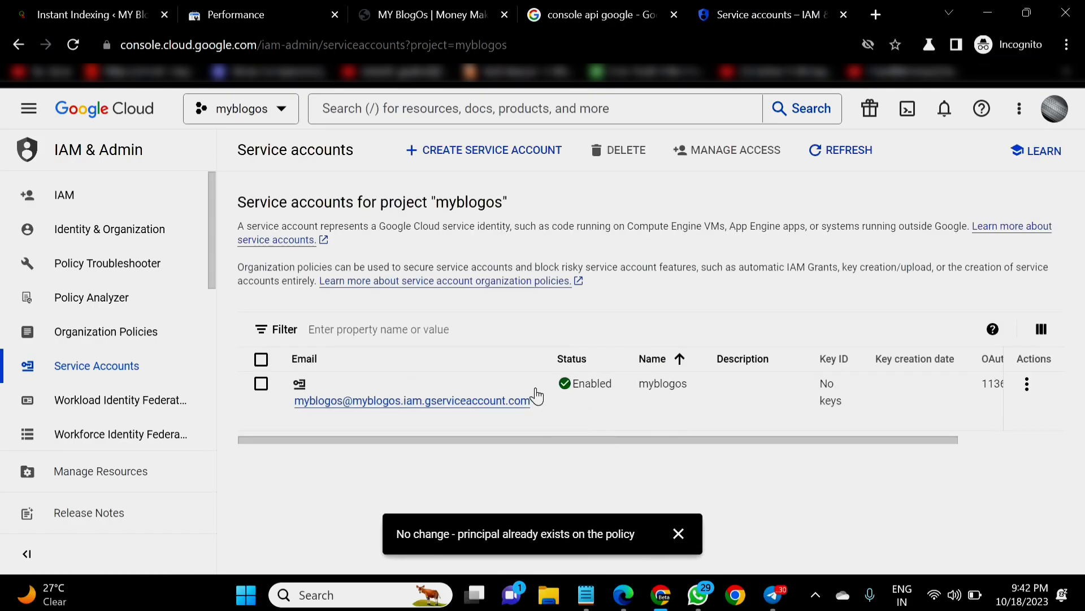
Copy the email address of the myblogos service account
{"action": "right_click", "coordinate": [509, 403]}
{"action": "left_click", "coordinate": [302, 420]}
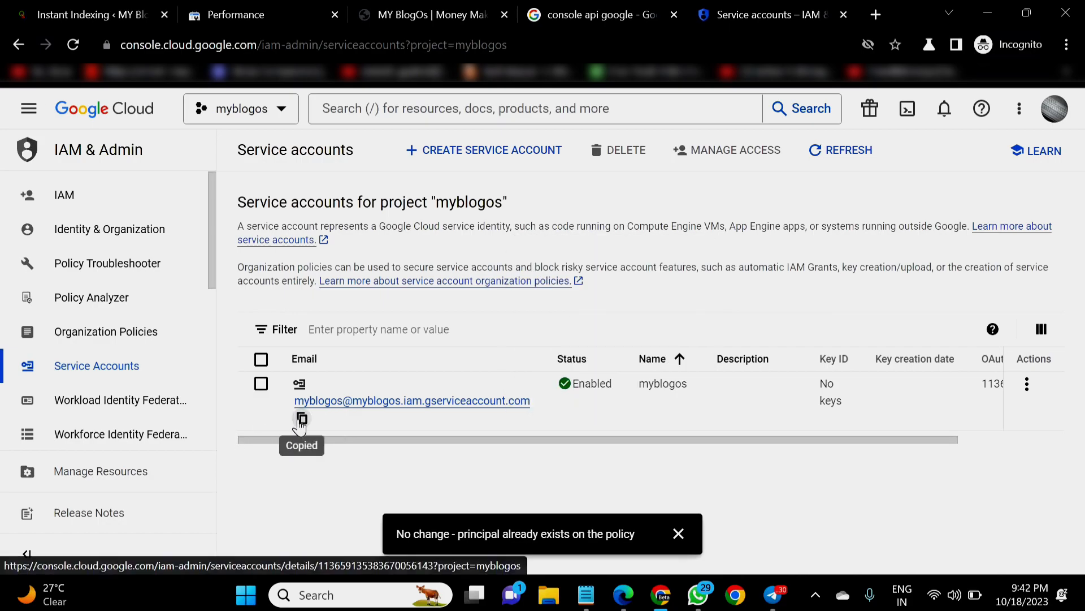
{"action": "left_click", "coordinate": [301, 420]}
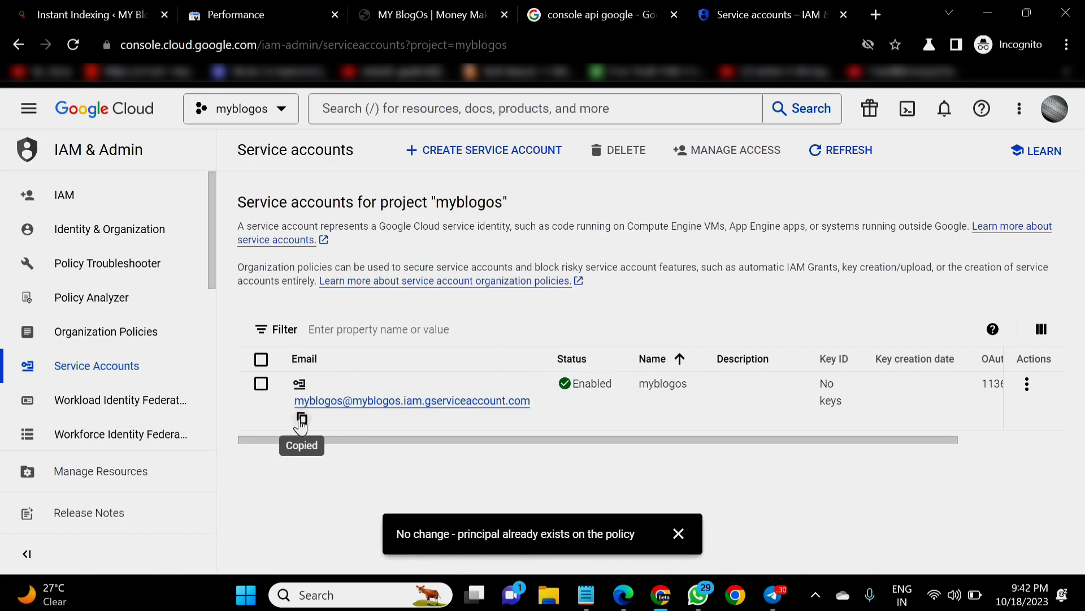
Switch to Google Search Console and open Users and permissions in the site property's settings
{"action": "left_click", "coordinate": [226, 10]}
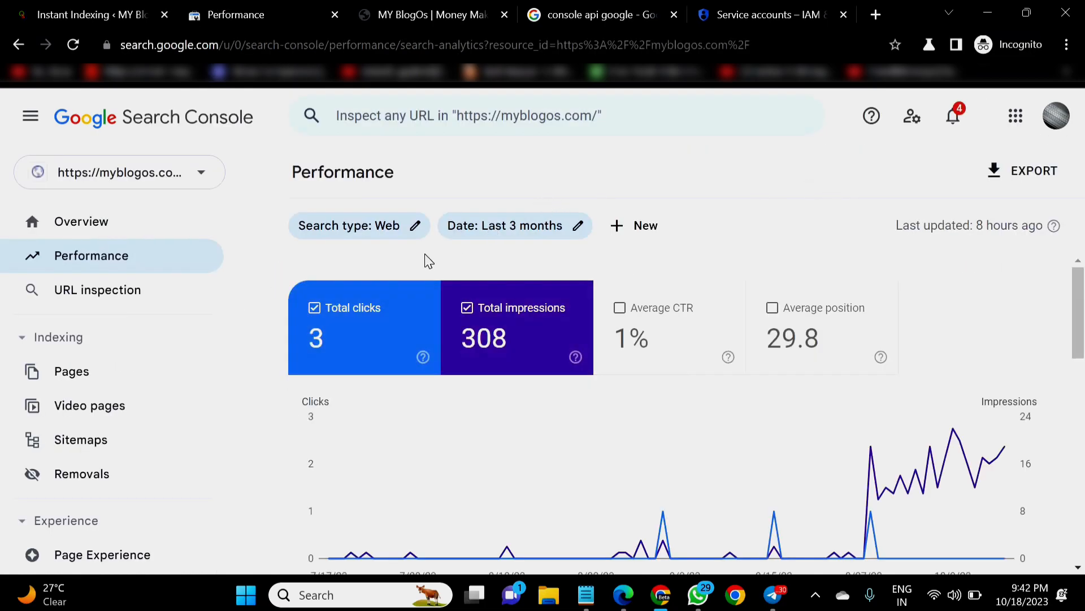
{"action": "left_click", "coordinate": [144, 13]}
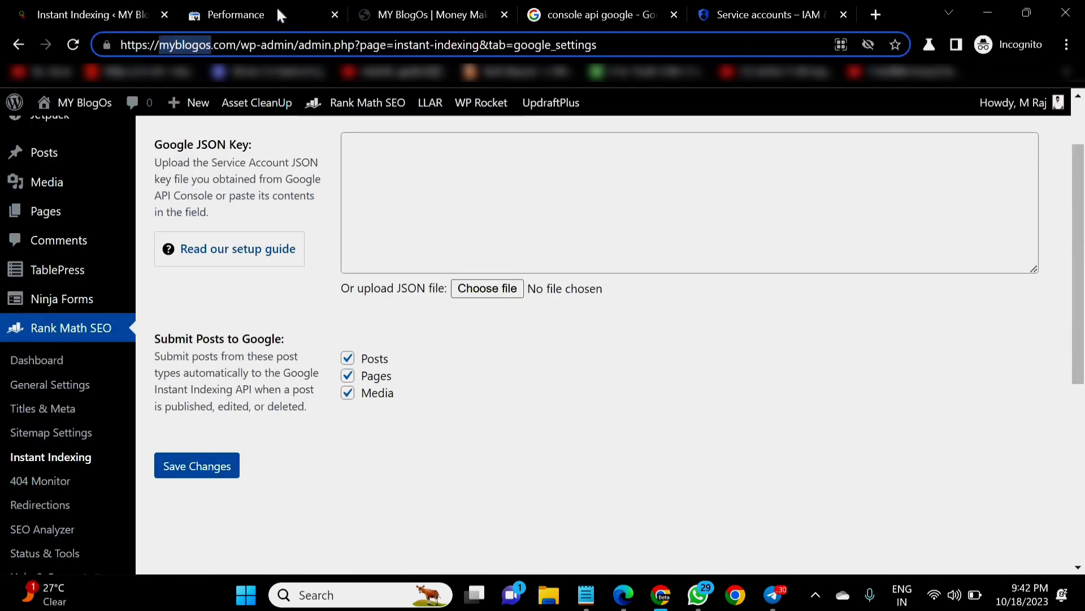
{"action": "left_click", "coordinate": [276, 8]}
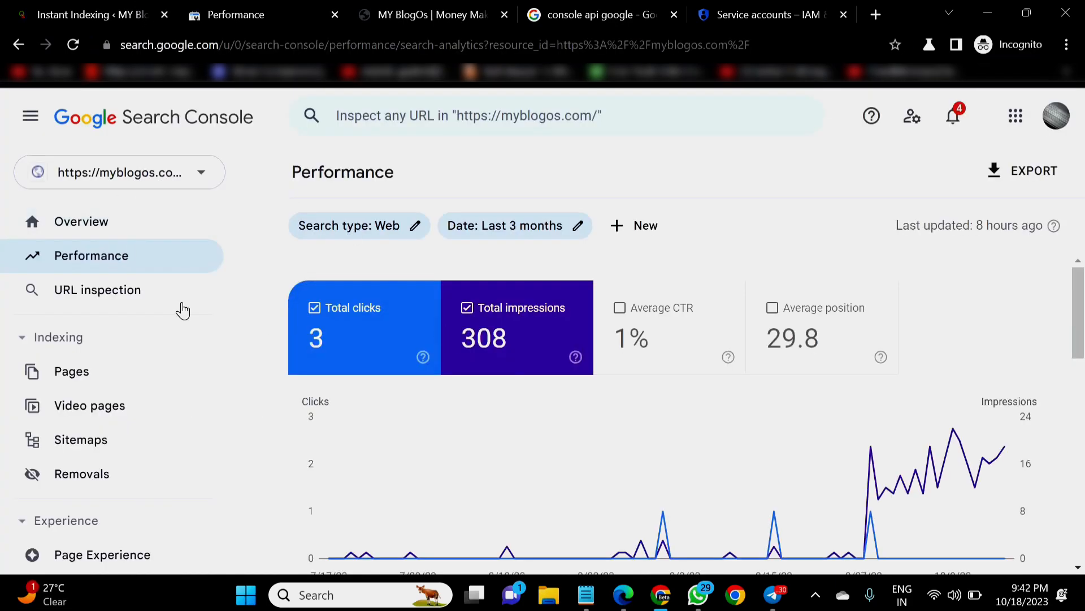
{"action": "scroll", "coordinate": [111, 499], "scroll_direction": "down", "scroll_amount": 3}
{"action": "scroll", "coordinate": [110, 499], "scroll_direction": "down", "scroll_amount": 6}
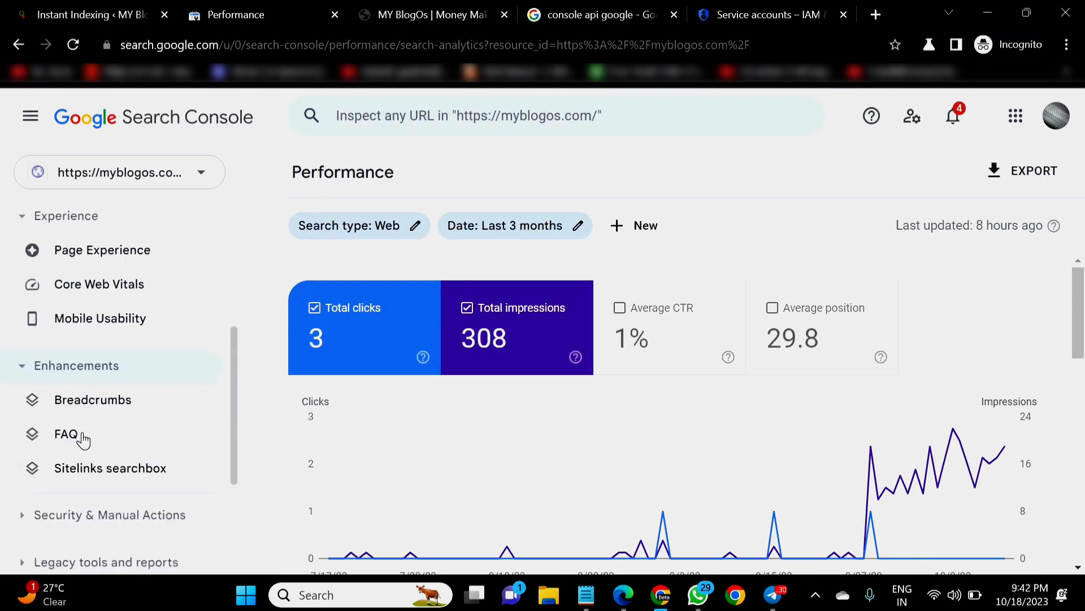
{"action": "left_click", "coordinate": [92, 433]}
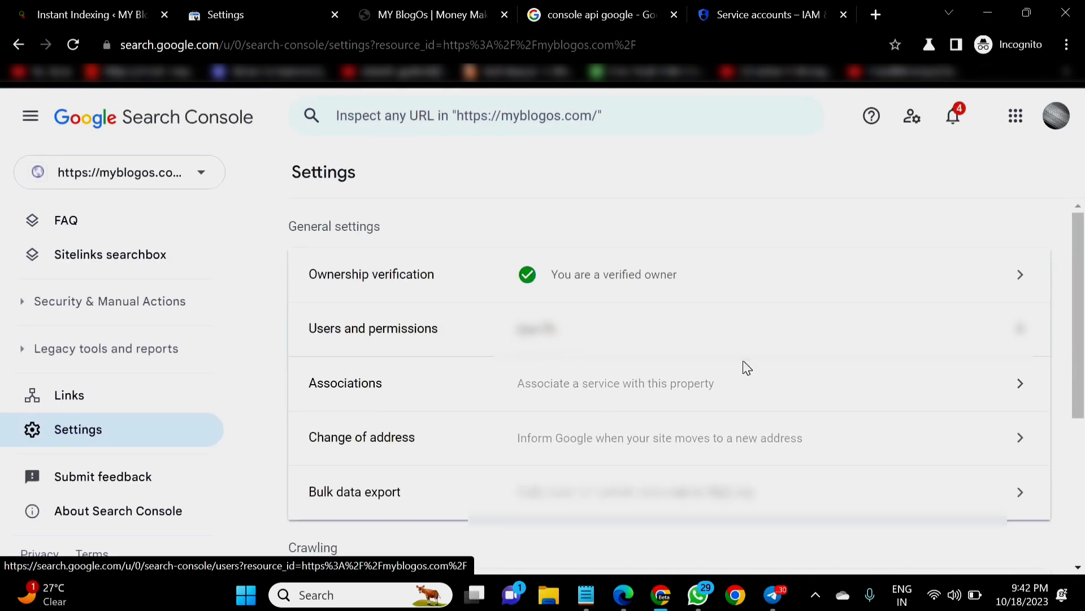
{"action": "left_click", "coordinate": [950, 361]}
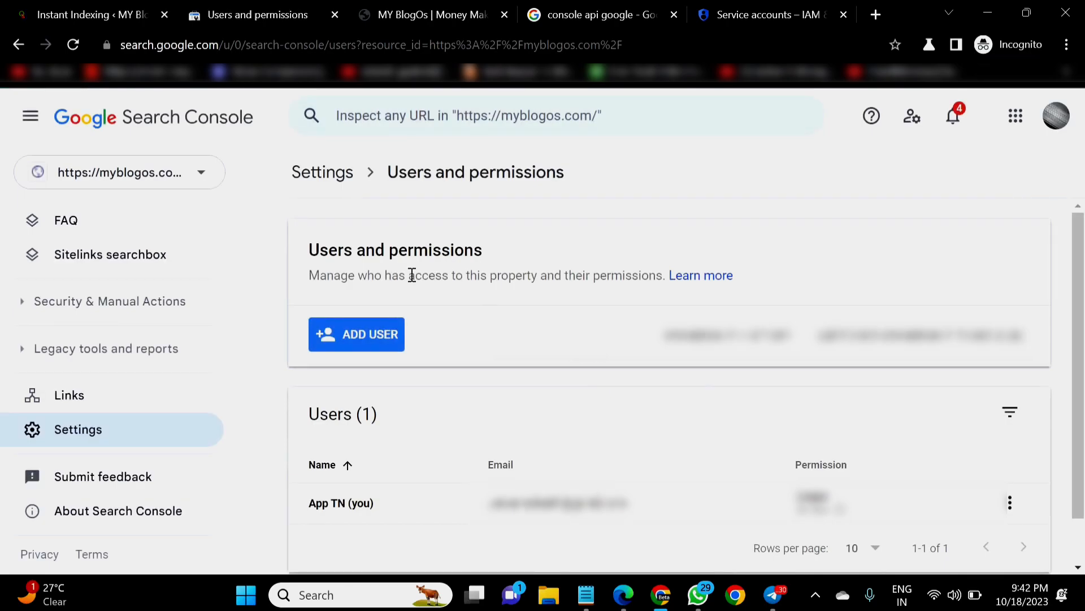
Try to add the copied service account email as a property user with the Owner permission
{"action": "left_click", "coordinate": [341, 331]}
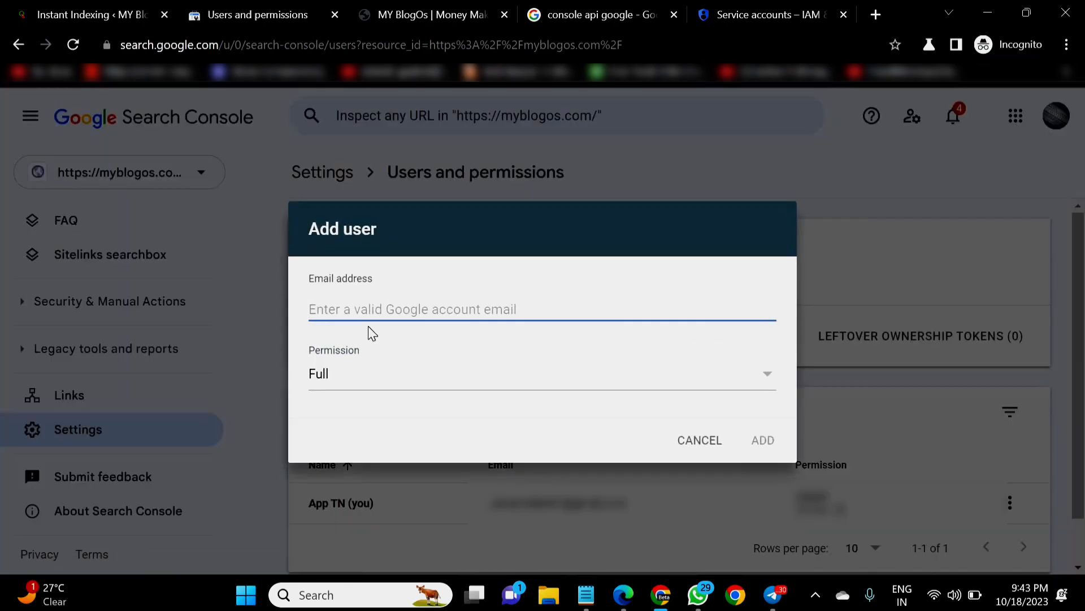
{"action": "key", "text": "ctrl+v"}
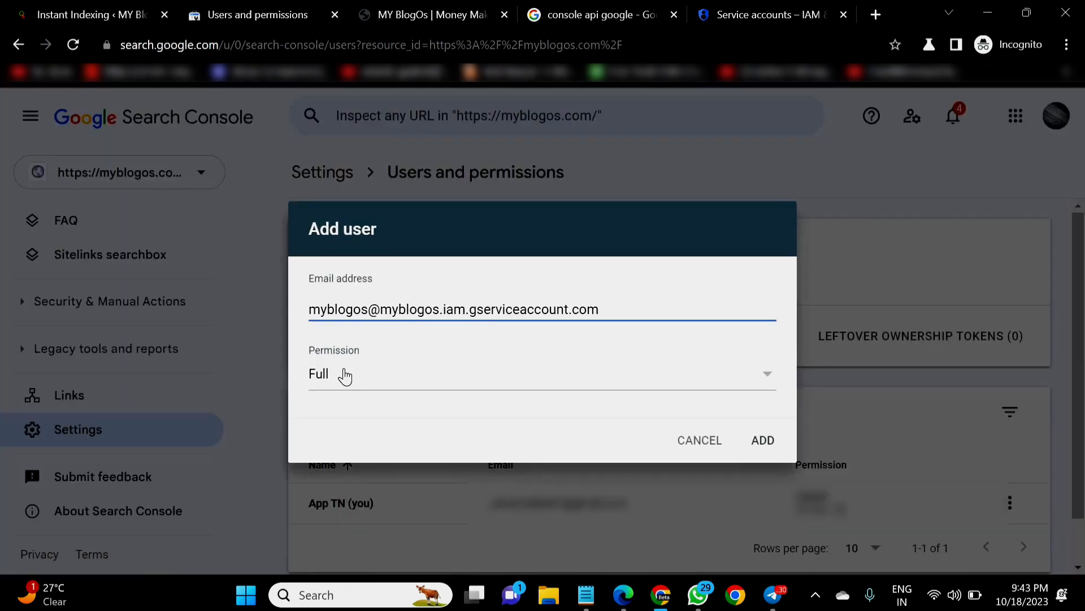
{"action": "left_click", "coordinate": [344, 376]}
{"action": "left_click", "coordinate": [352, 348]}
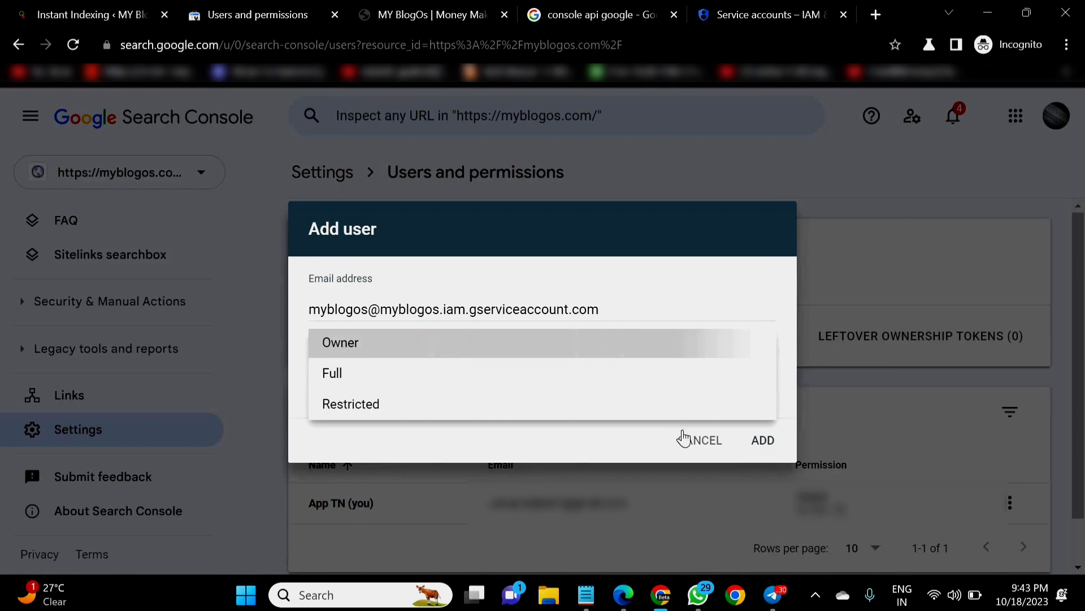
{"action": "left_click", "coordinate": [763, 440]}
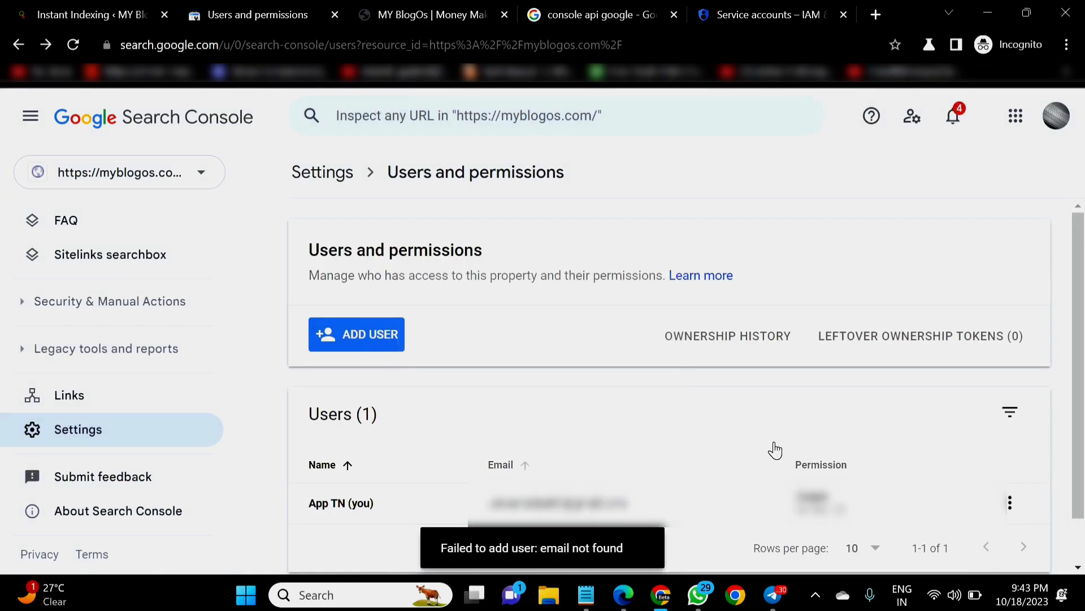
{"action": "scroll", "coordinate": [707, 463], "scroll_direction": "down", "scroll_amount": 1}
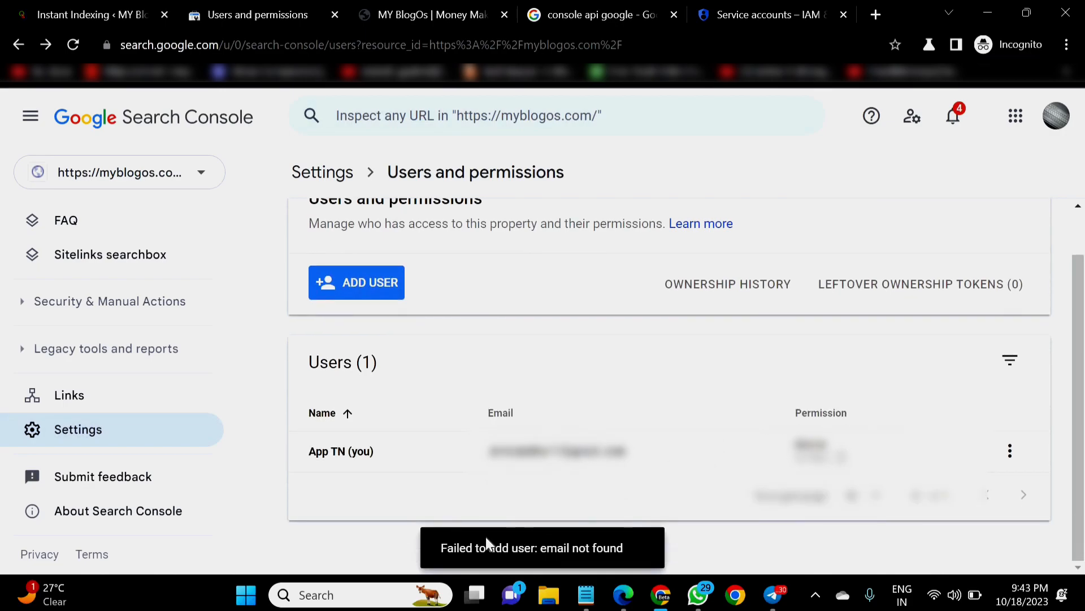
Reload the users page and add the copied service account email as a property user with the Owner permission
{"action": "left_click", "coordinate": [75, 45]}
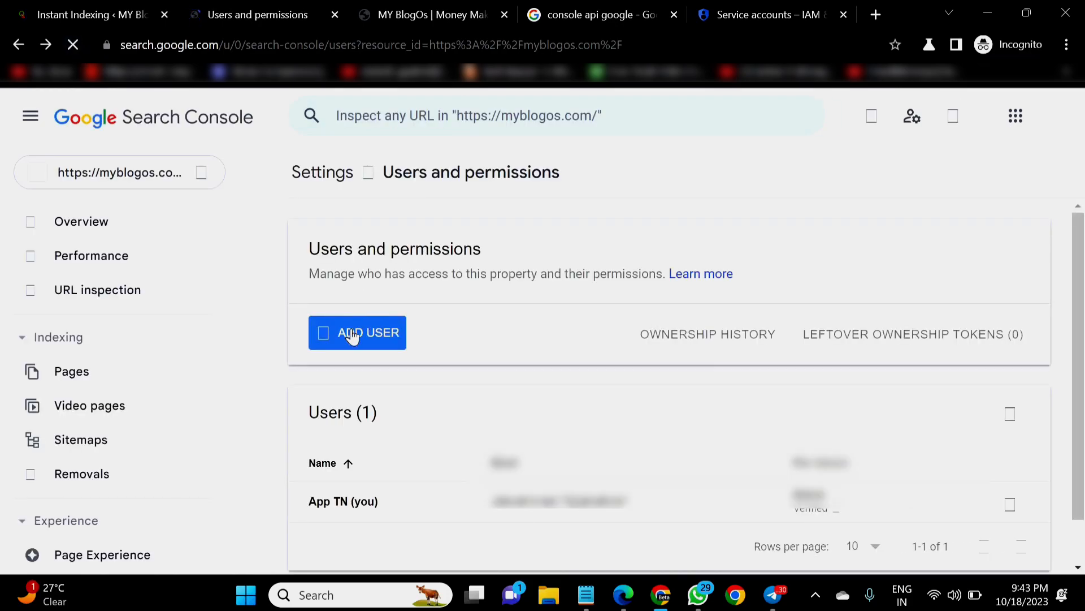
{"action": "left_click", "coordinate": [353, 337]}
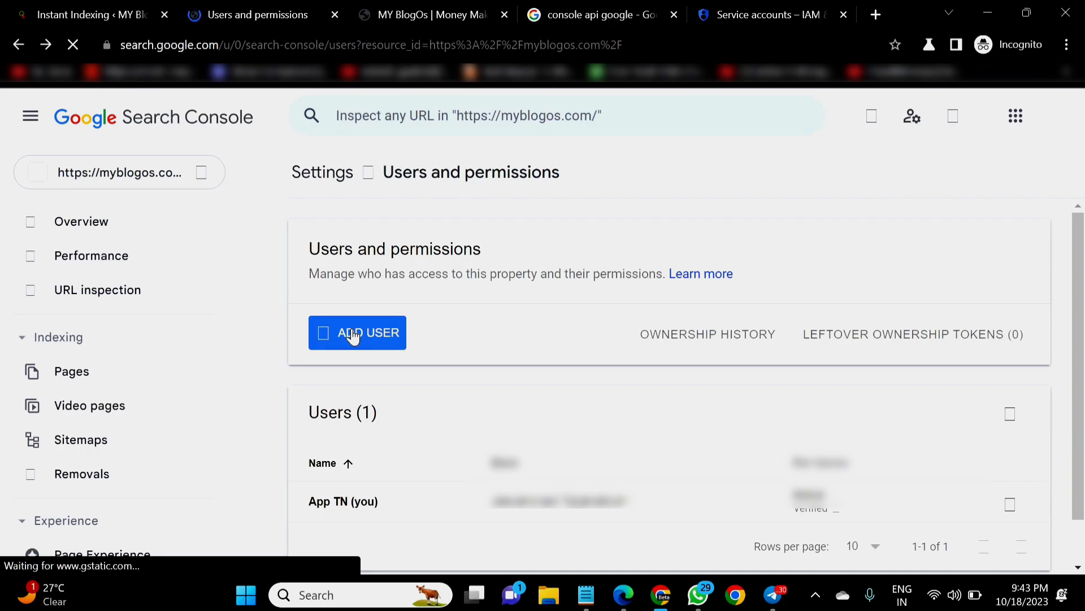
{"action": "left_click", "coordinate": [352, 333]}
{"action": "left_click", "coordinate": [352, 334]}
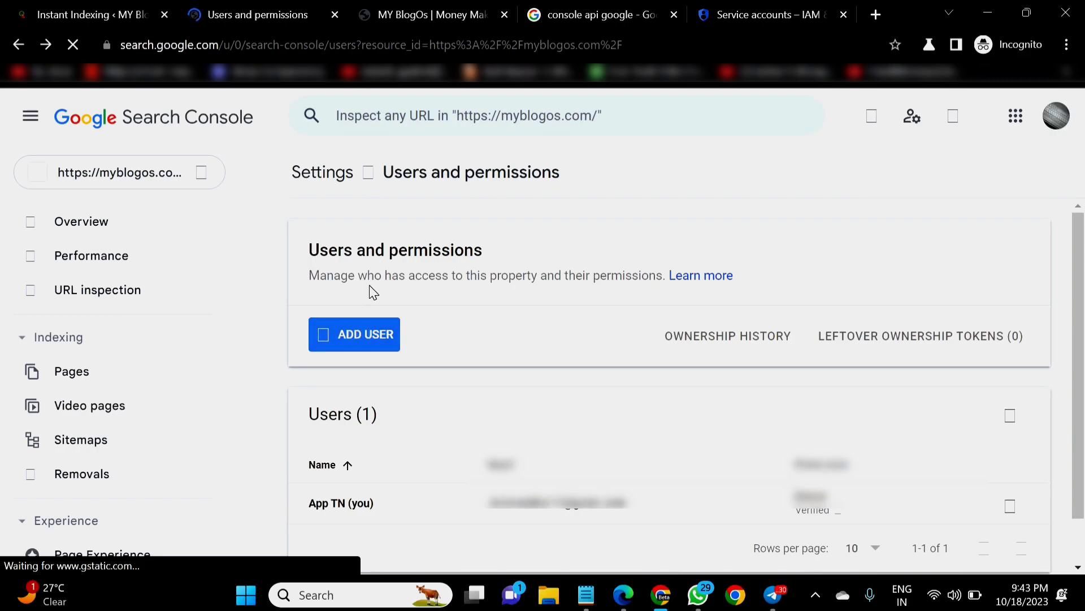
{"action": "left_click", "coordinate": [360, 340]}
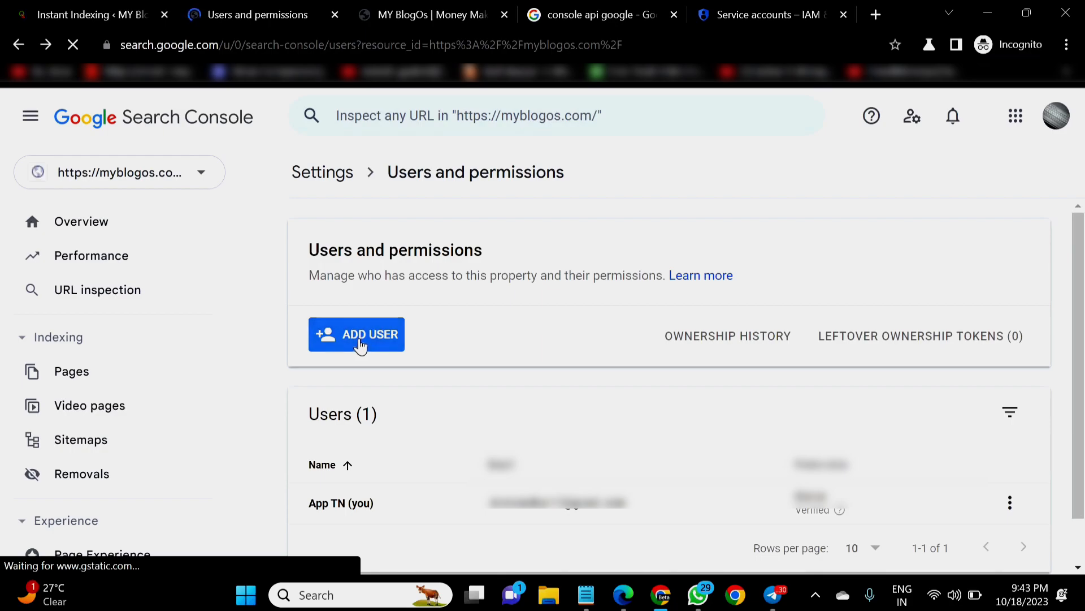
{"action": "left_click", "coordinate": [360, 340]}
{"action": "left_click", "coordinate": [360, 341]}
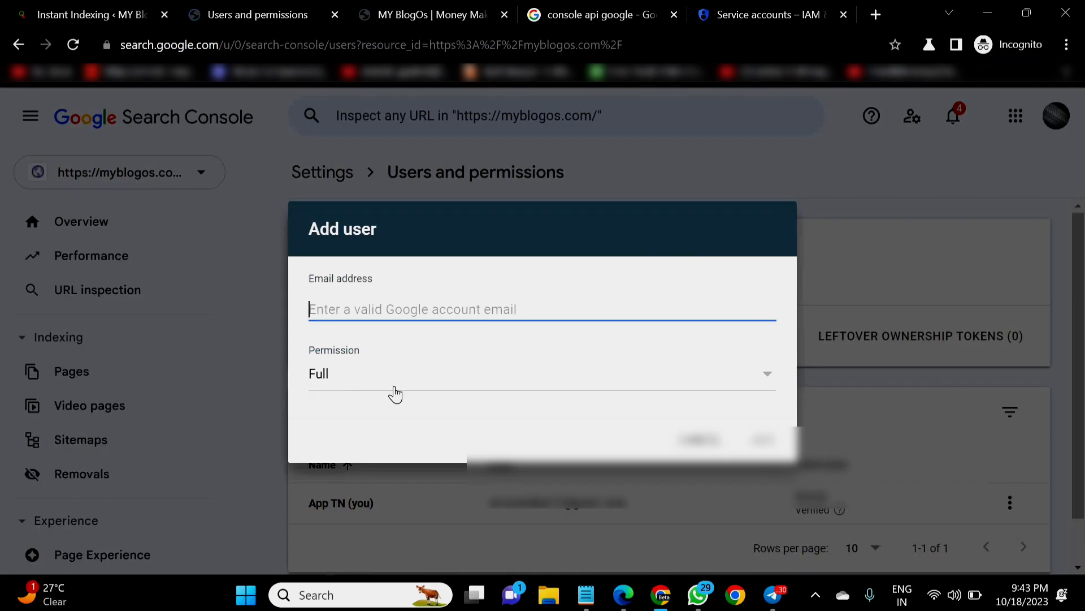
{"action": "key", "text": "ctrl+v"}
{"action": "left_click", "coordinate": [370, 389]}
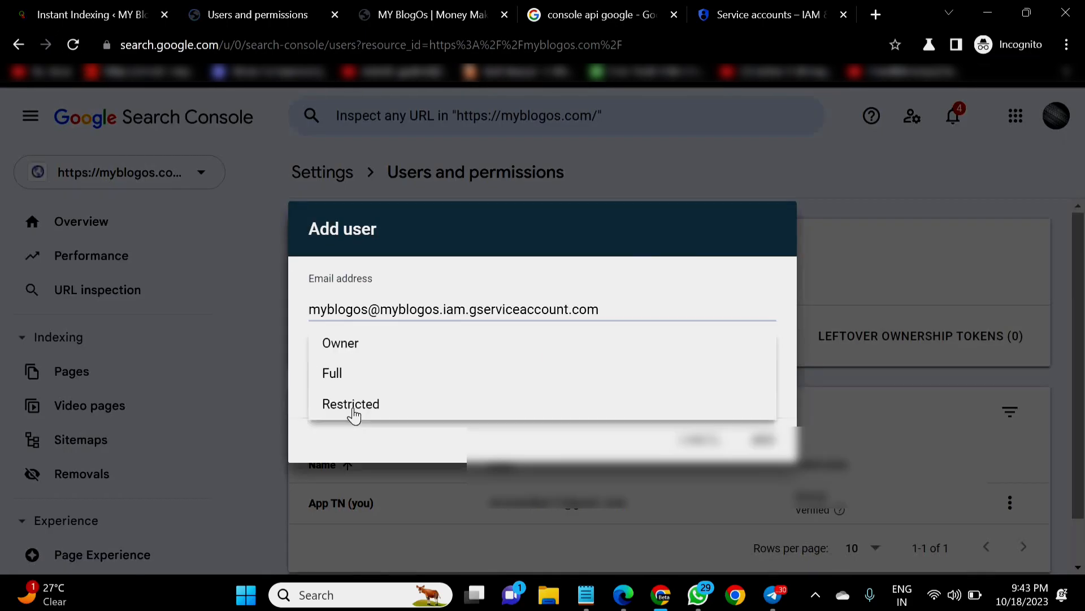
{"action": "left_click", "coordinate": [339, 343]}
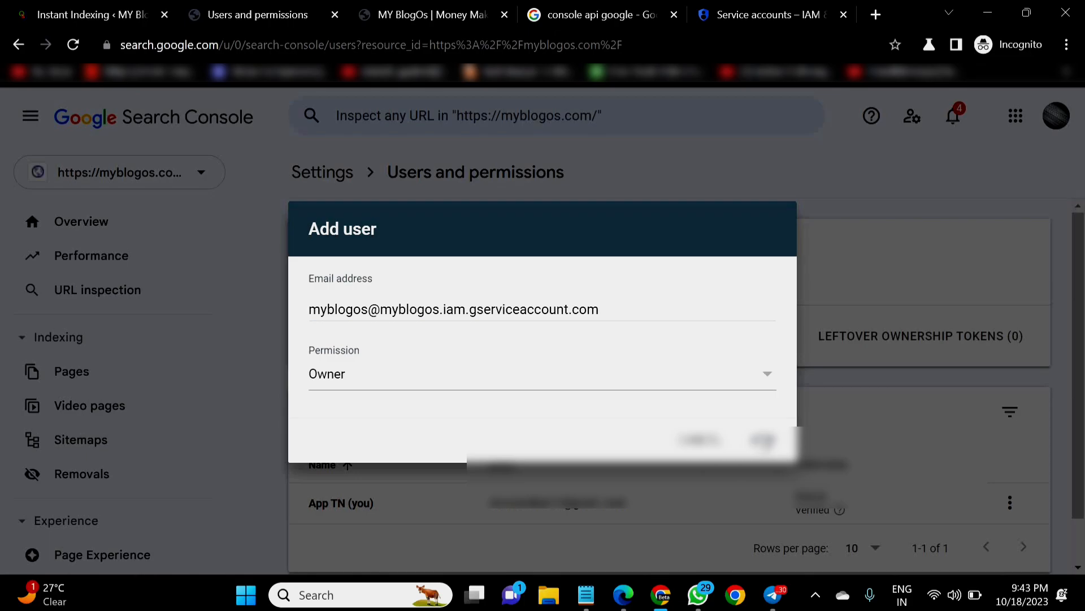
{"action": "left_click", "coordinate": [763, 440]}
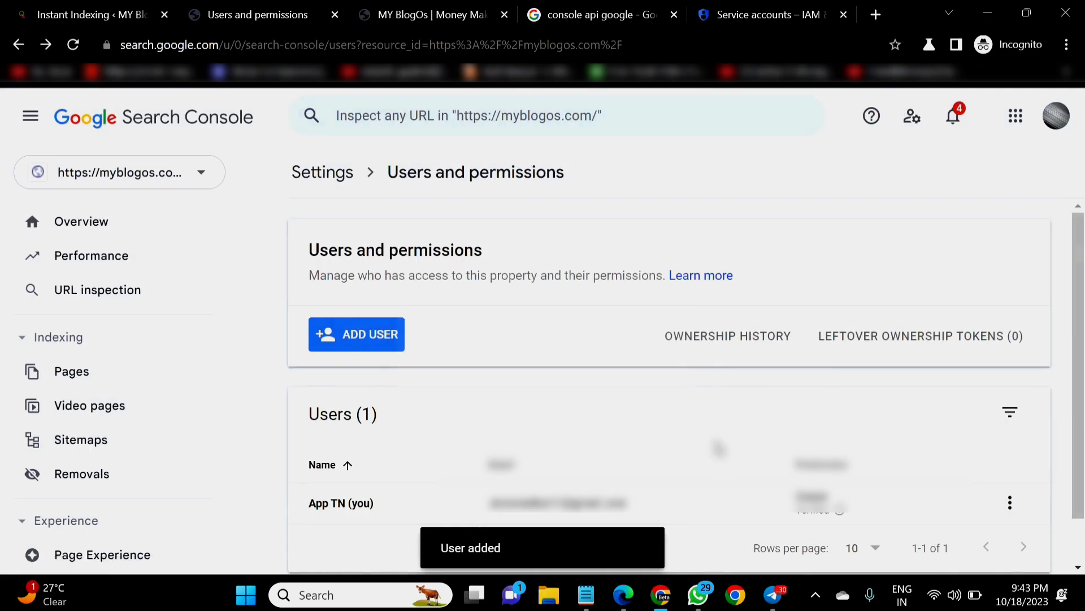
{"action": "scroll", "coordinate": [667, 456], "scroll_direction": "down", "scroll_amount": 1}
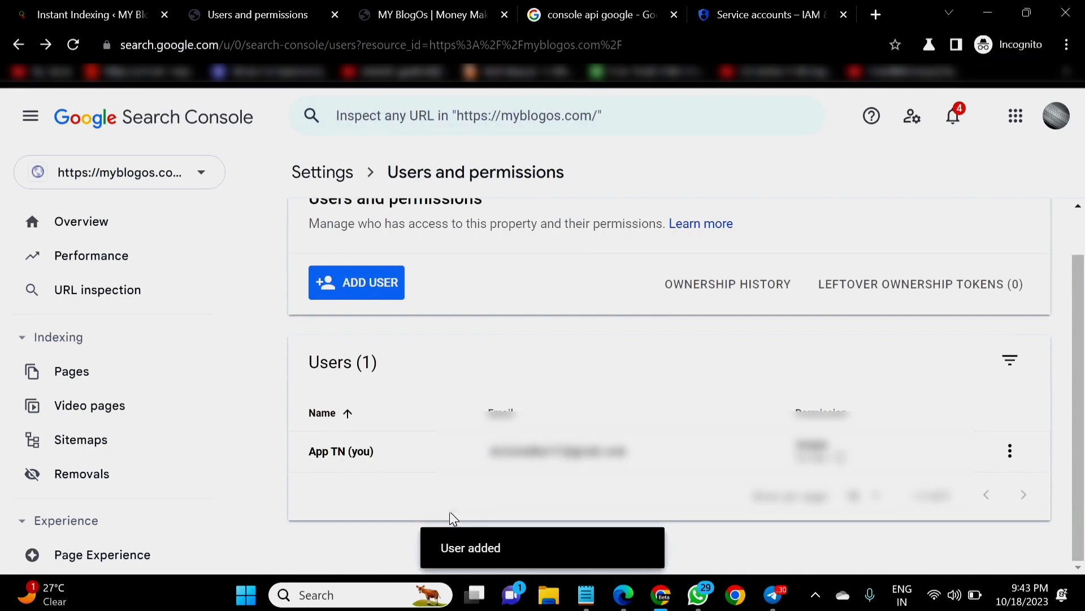
{"action": "left_click", "coordinate": [76, 43]}
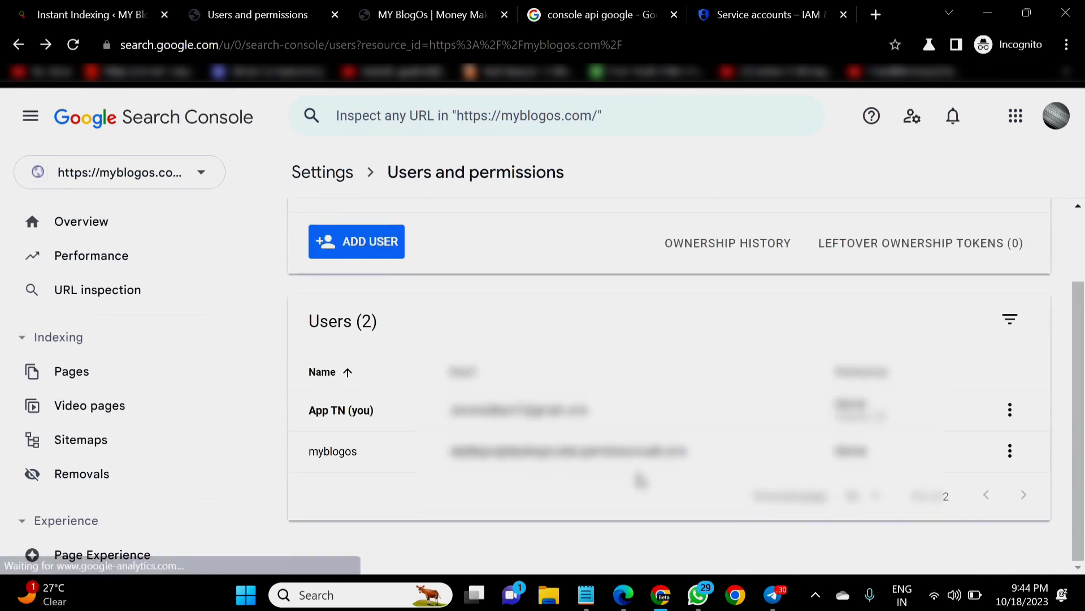
Switch to Google Cloud and open the key management page of the myblogos service account
{"action": "left_click", "coordinate": [742, 8]}
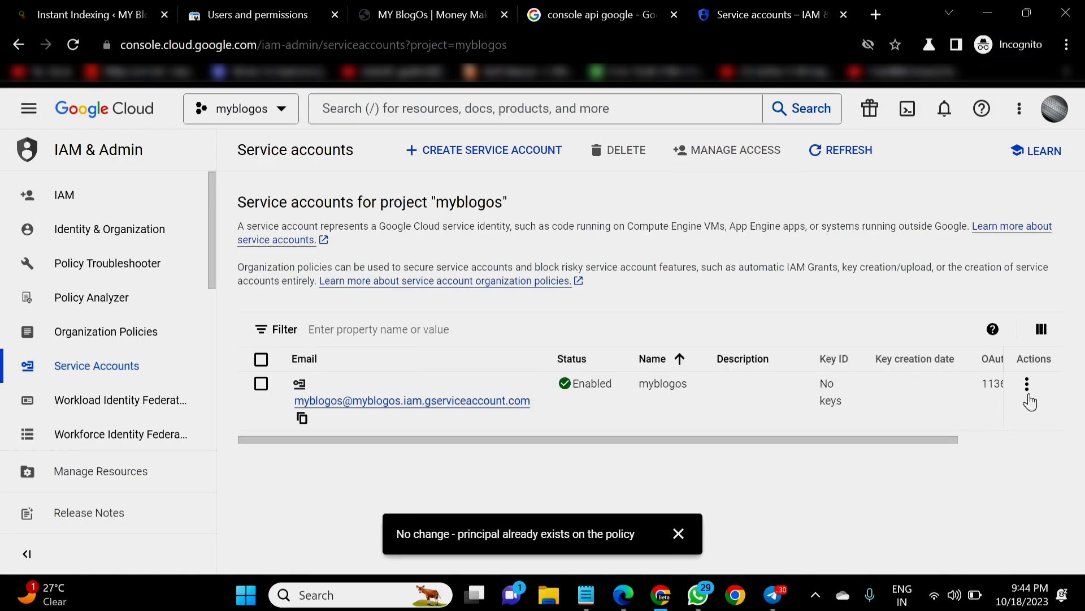
{"action": "left_click", "coordinate": [1028, 389]}
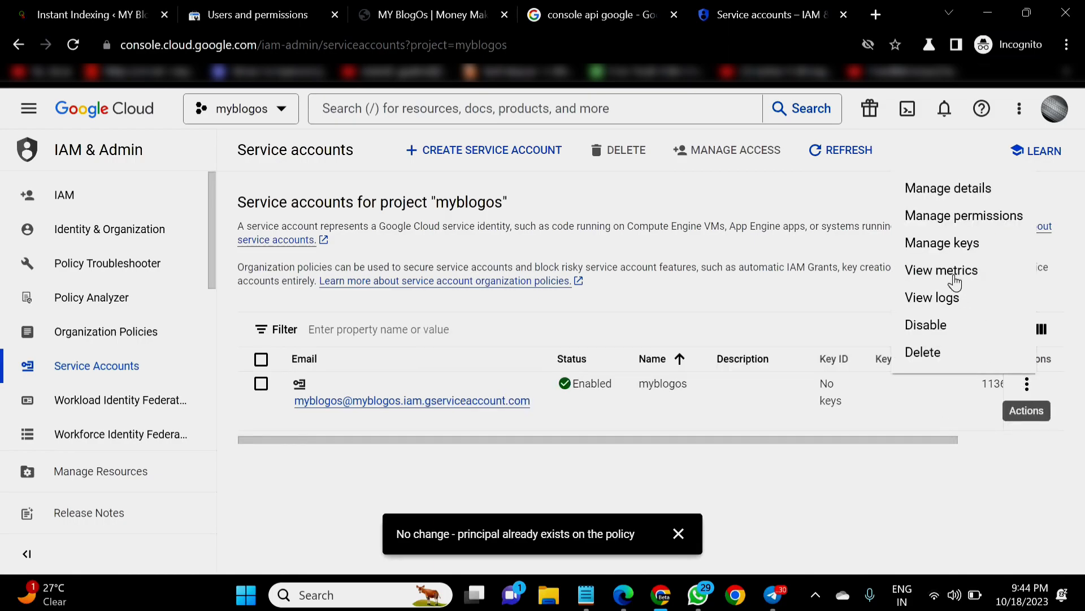
{"action": "left_click", "coordinate": [943, 243]}
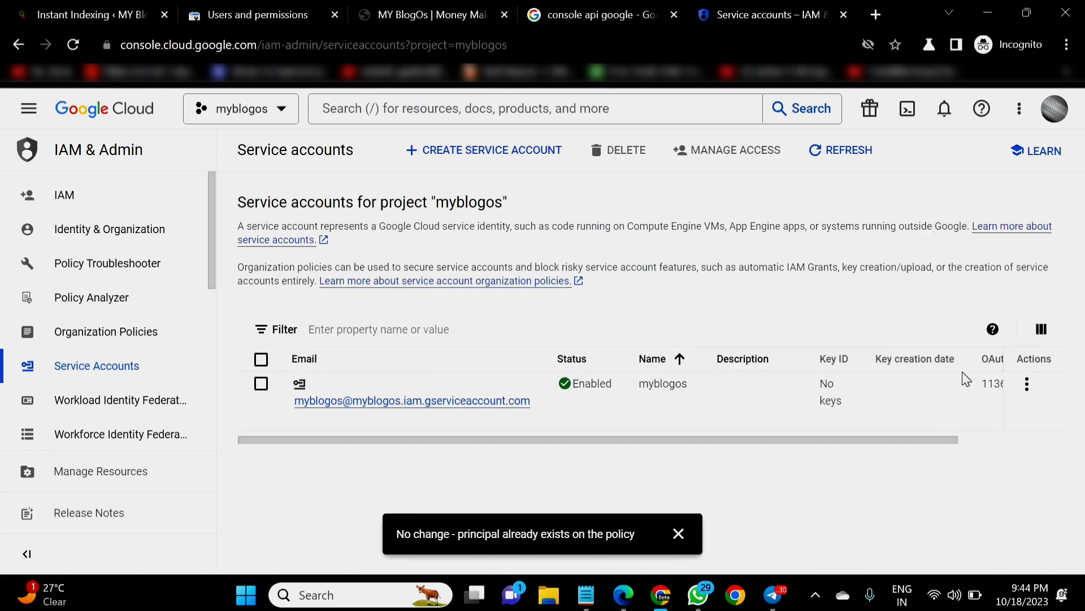
{"action": "left_click", "coordinate": [1027, 385]}
{"action": "left_click", "coordinate": [955, 249]}
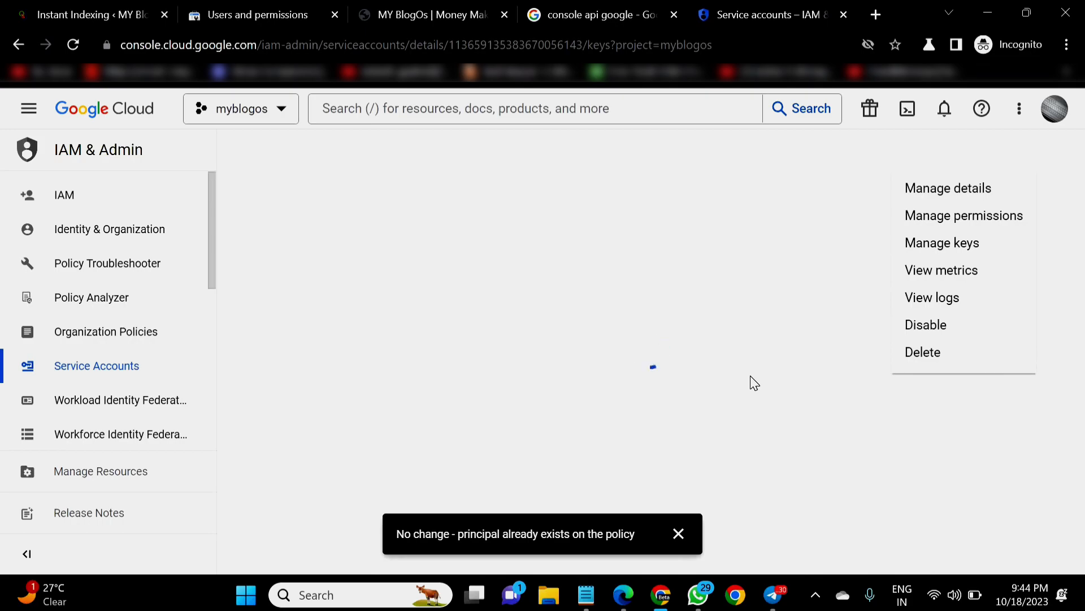
{"action": "left_click", "coordinate": [146, 7]}
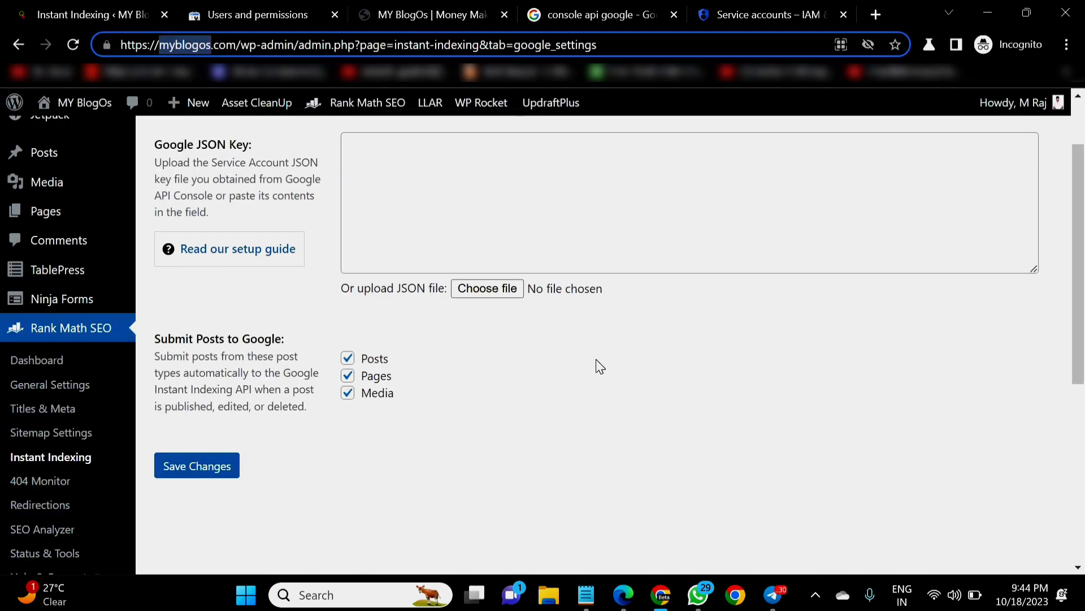
{"action": "scroll", "coordinate": [523, 370], "scroll_direction": "up", "scroll_amount": 2}
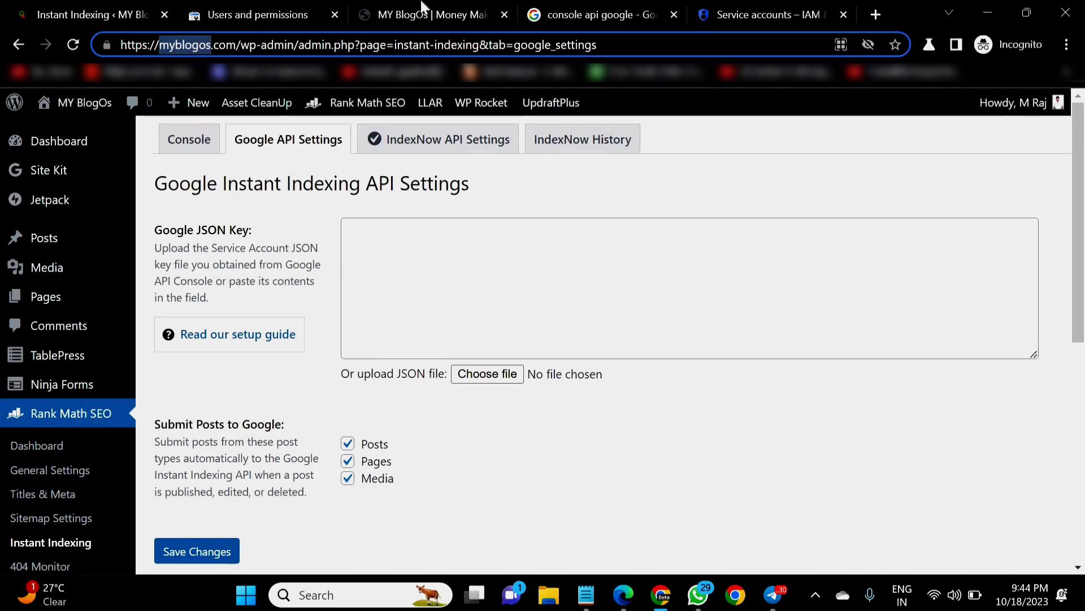
{"action": "left_click", "coordinate": [248, 14]}
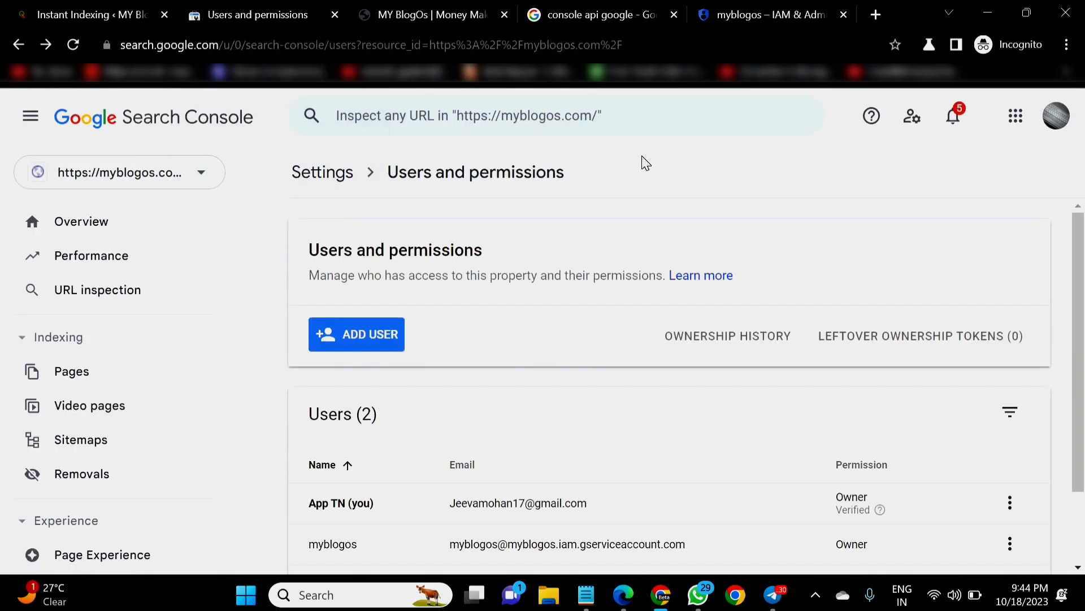
Return to Google Cloud, create a new JSON private key for the myblogos service account and save its file in Downloads
{"action": "left_click", "coordinate": [746, 7]}
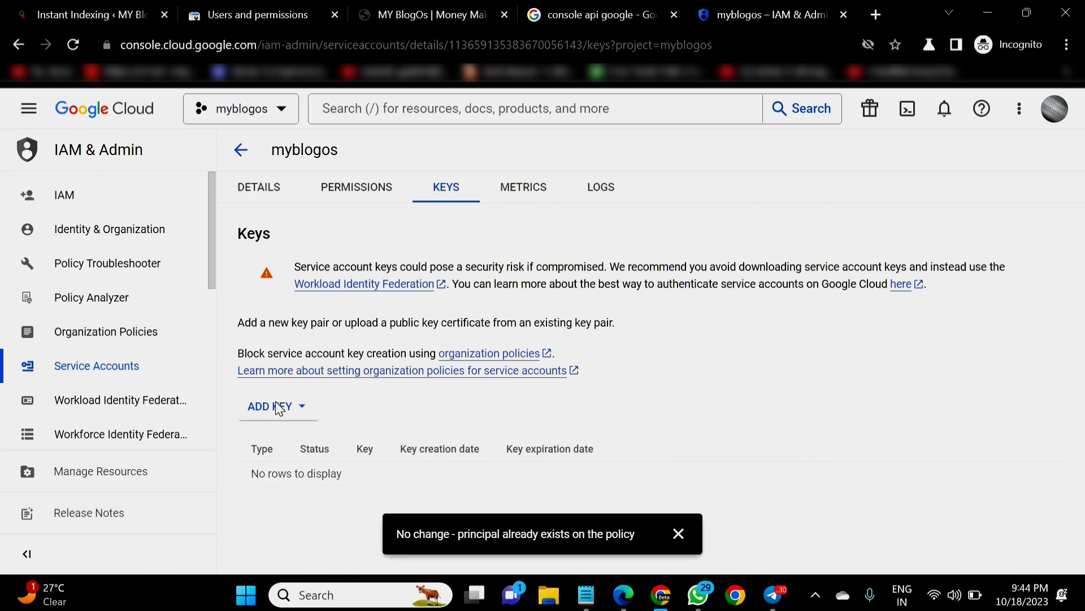
{"action": "left_click", "coordinate": [279, 407]}
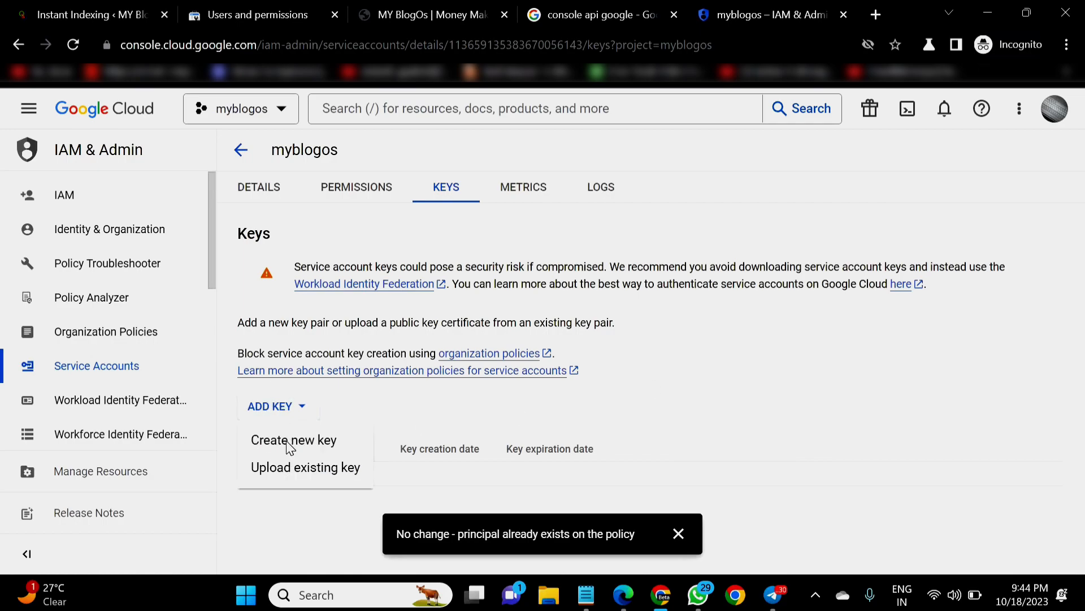
{"action": "left_click", "coordinate": [290, 441]}
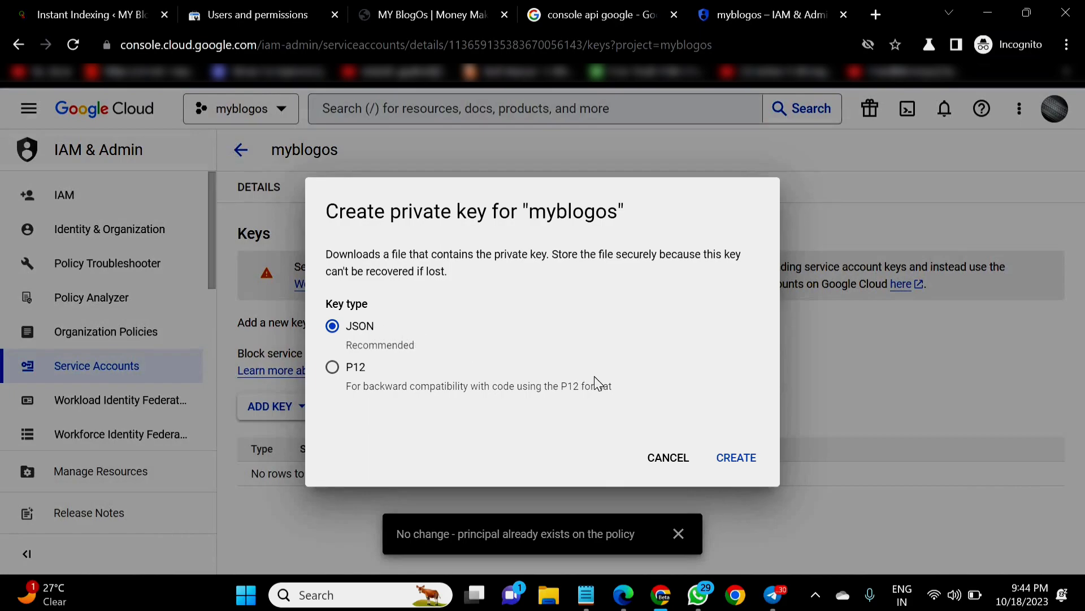
{"action": "left_click", "coordinate": [729, 462]}
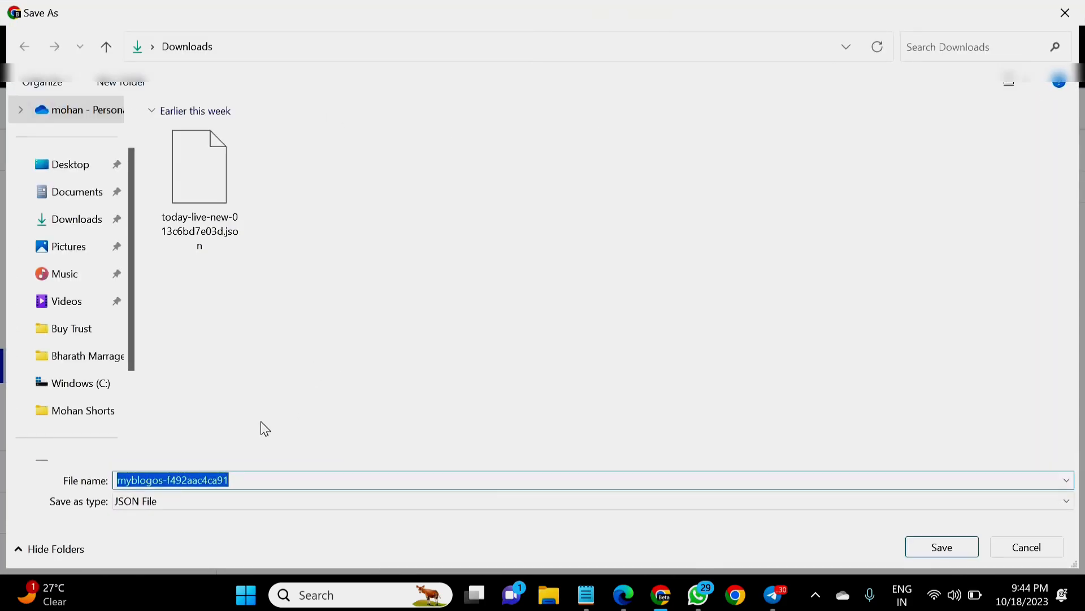
{"action": "key", "text": "Return"}
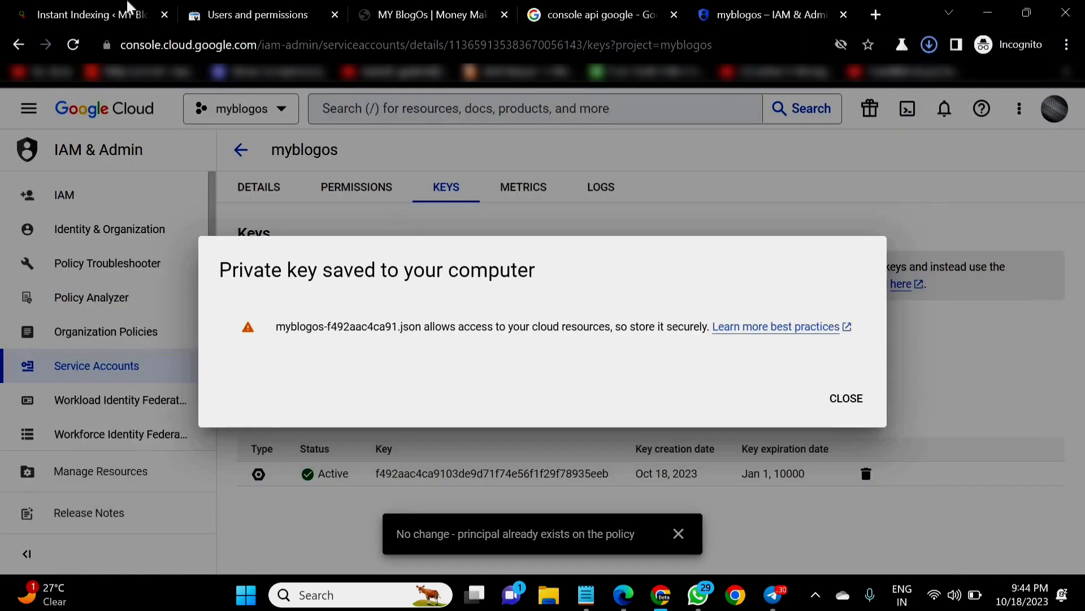
Switch to Rank Math's Google API settings in WordPress, upload the JSON key file as the Google JSON Key and save the changes
{"action": "left_click", "coordinate": [120, 25]}
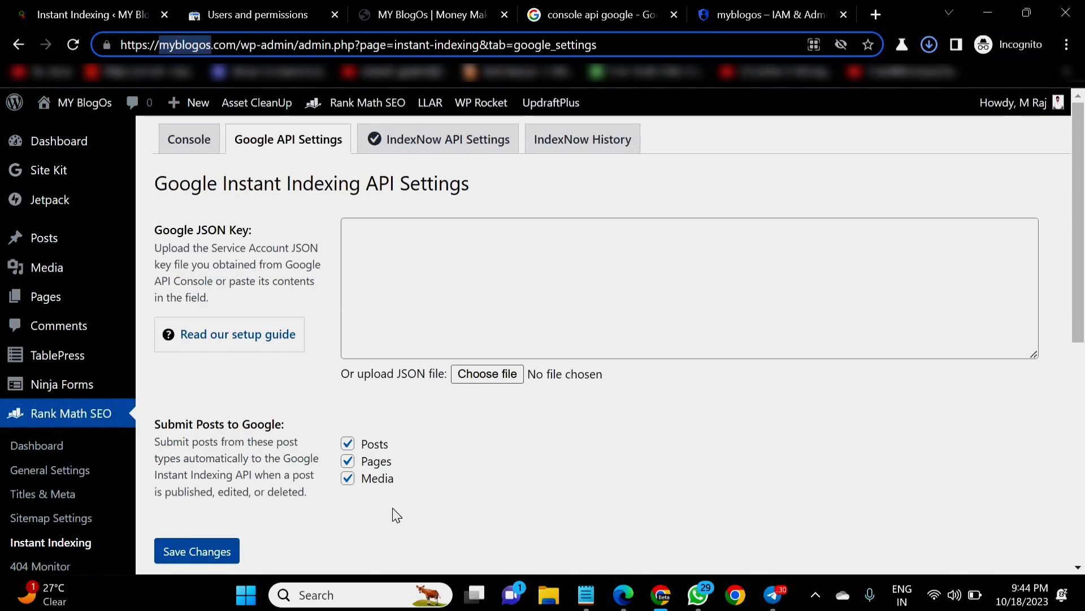
{"action": "left_click", "coordinate": [347, 443]}
{"action": "left_click", "coordinate": [481, 375]}
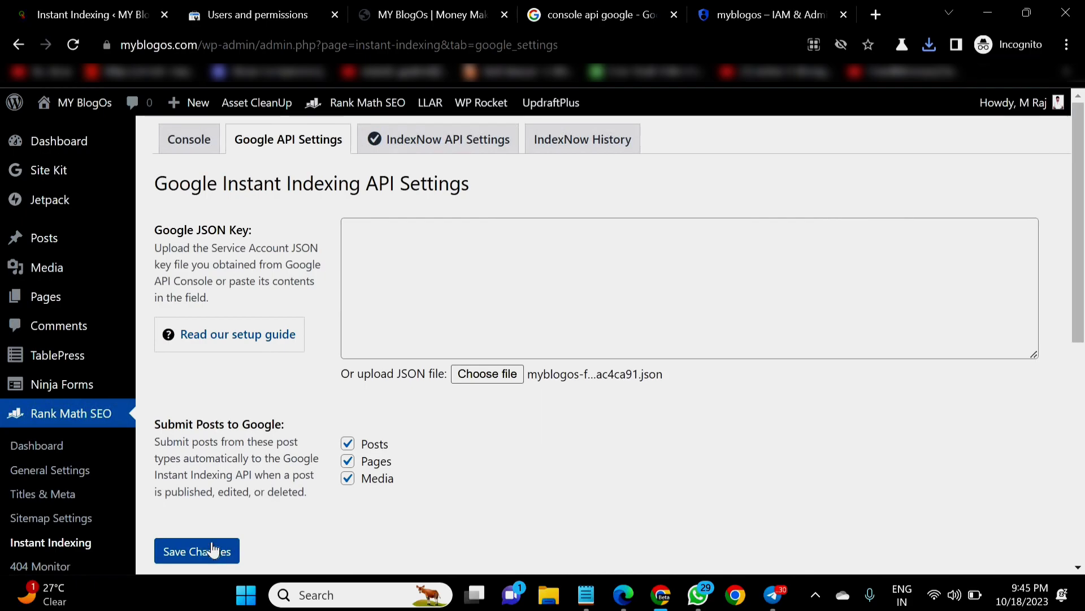
{"action": "left_click", "coordinate": [212, 549]}
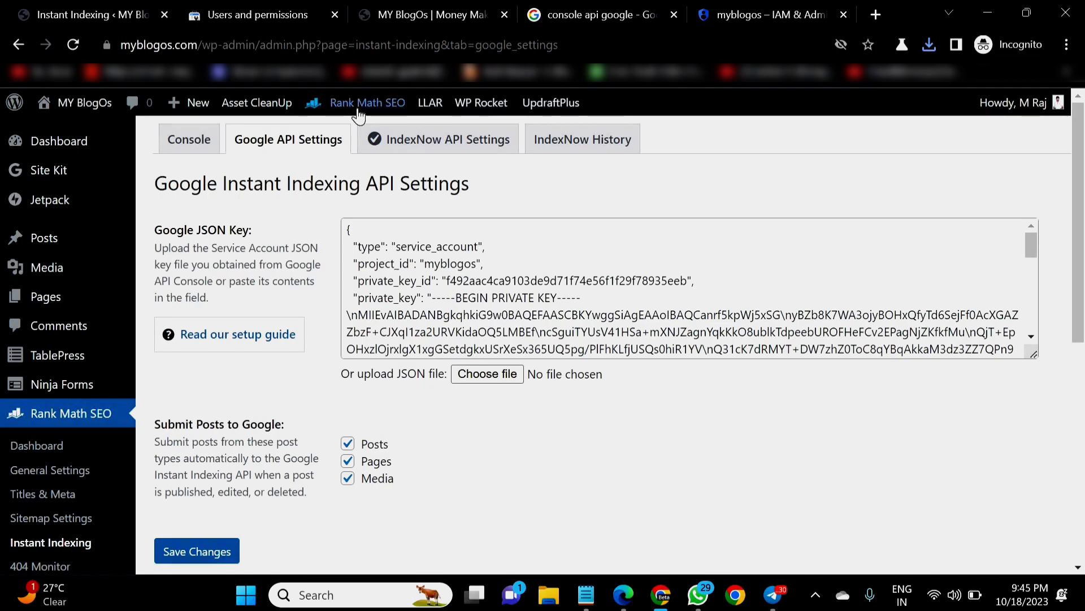
Clear and preload the site's WP Rocket cache
{"action": "mouse_move", "coordinate": [358, 111]}
{"action": "mouse_move", "coordinate": [481, 104]}
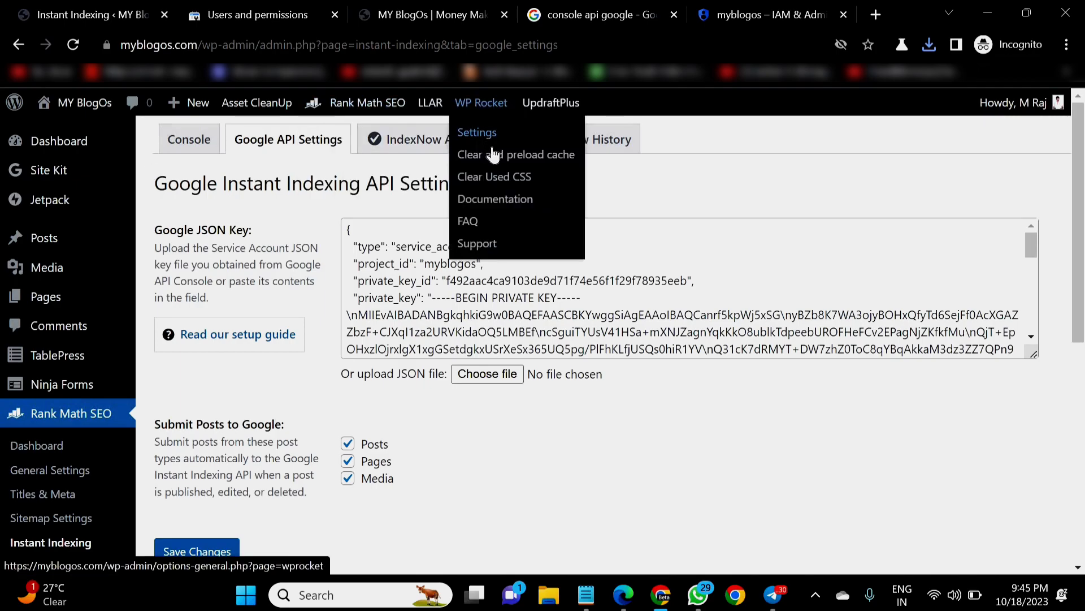
{"action": "left_click", "coordinate": [491, 155]}
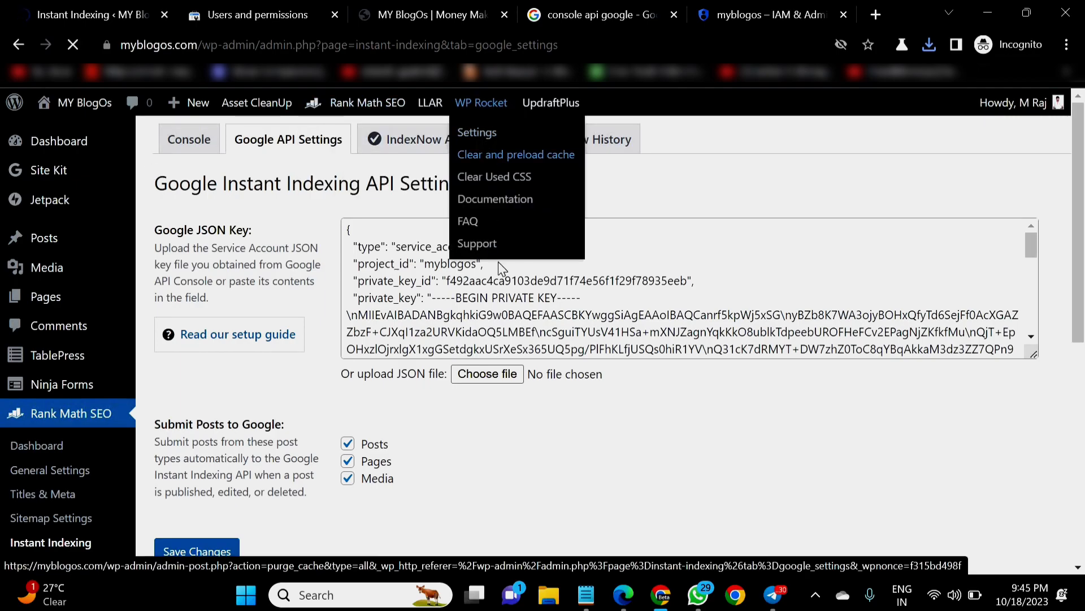
{"action": "scroll", "coordinate": [432, 311], "scroll_direction": "down", "scroll_amount": 1}
{"action": "scroll", "coordinate": [480, 199], "scroll_direction": "up", "scroll_amount": 1}
Finish clearing the WP Rocket cache and add Media to the post types submitted automatically in Rank Math's IndexNow API settings, saving the changes
{"action": "left_click", "coordinate": [477, 155]}
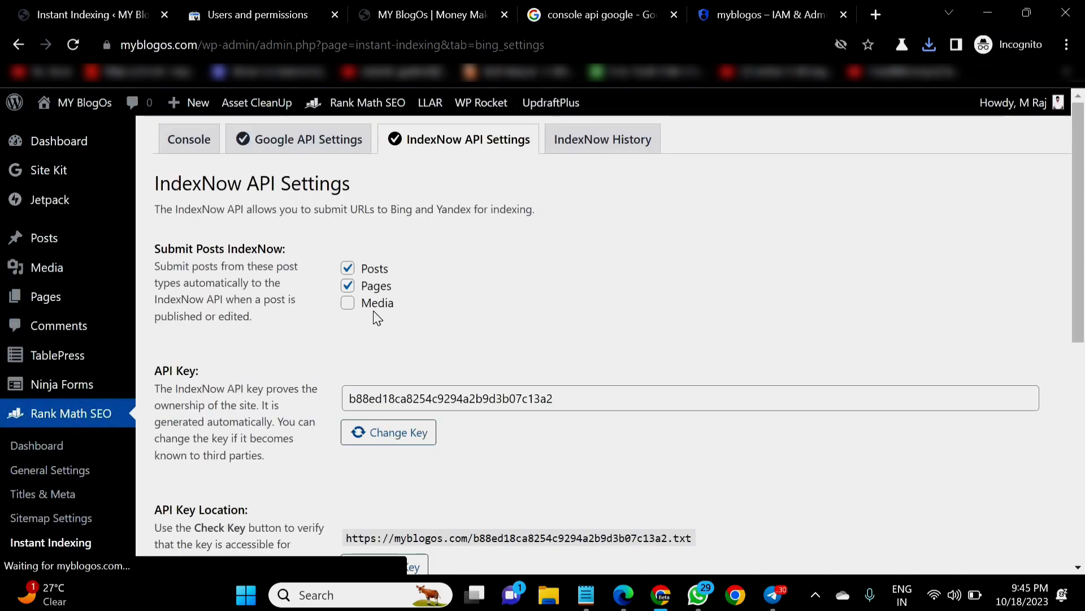
{"action": "left_click", "coordinate": [349, 304]}
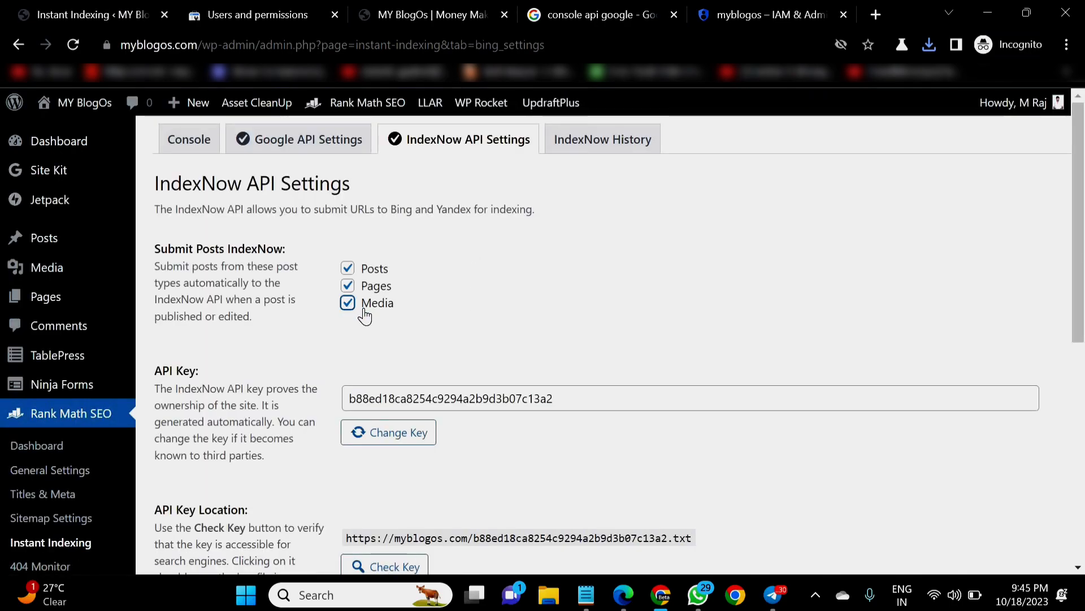
{"action": "scroll", "coordinate": [383, 308], "scroll_direction": "down", "scroll_amount": 3}
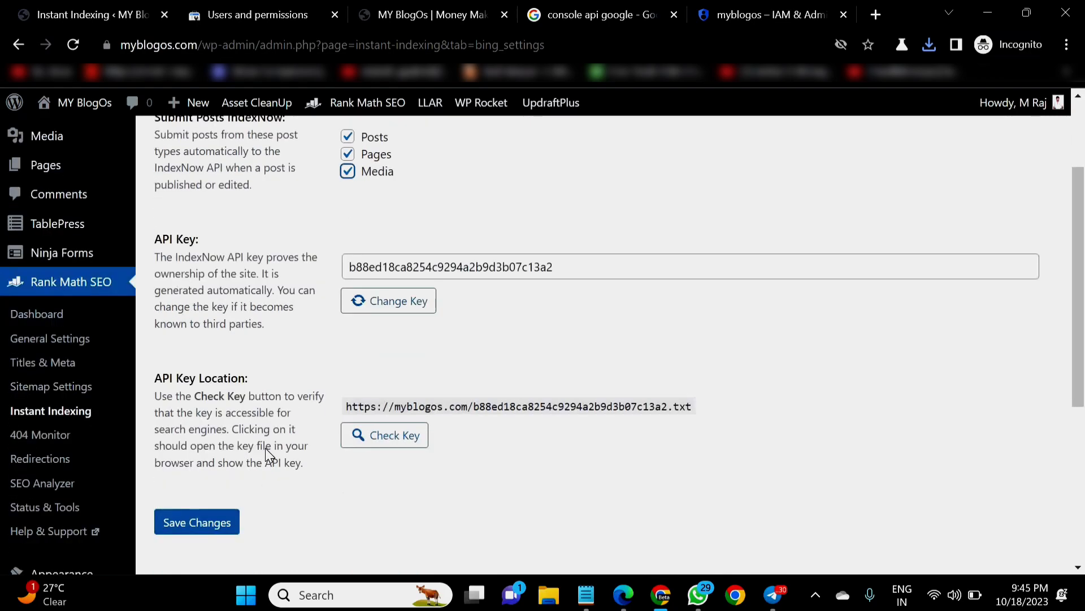
{"action": "left_click", "coordinate": [220, 490]}
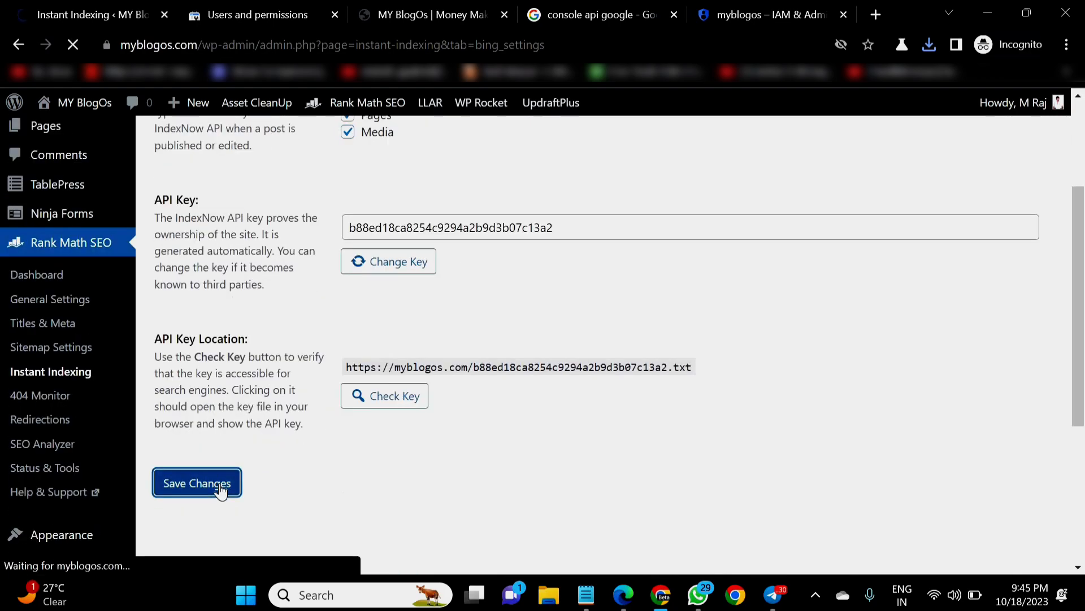
Open the Instant Indexing console, load the site's home page in a new tab and copy the "Blogger Table Of Contents Widget" post's link
{"action": "left_click", "coordinate": [211, 153]}
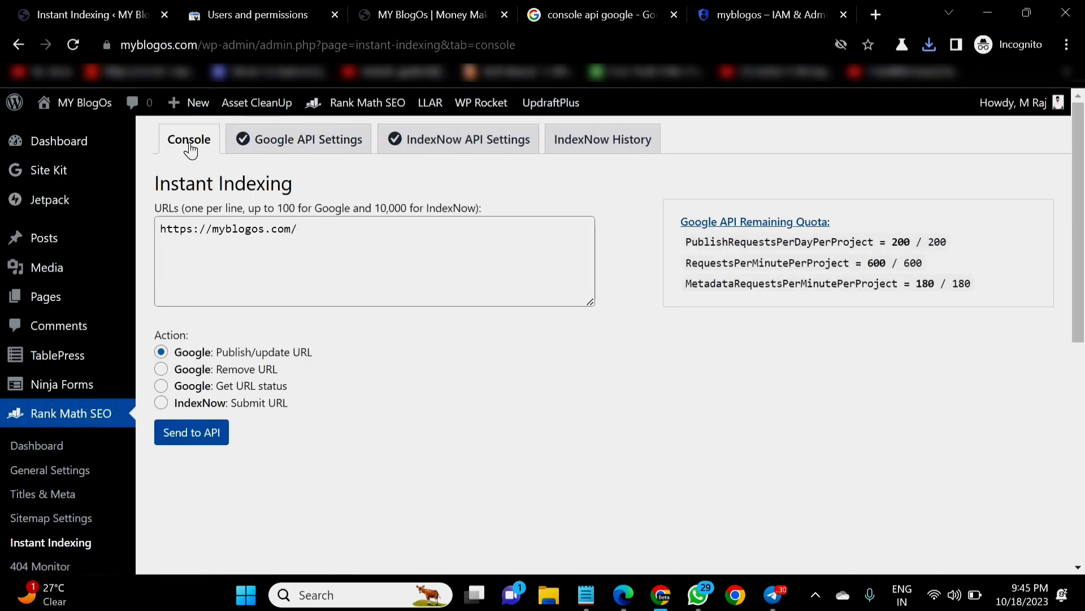
{"action": "right_click", "coordinate": [109, 103]}
{"action": "left_click", "coordinate": [117, 113]}
{"action": "left_click", "coordinate": [260, 8]}
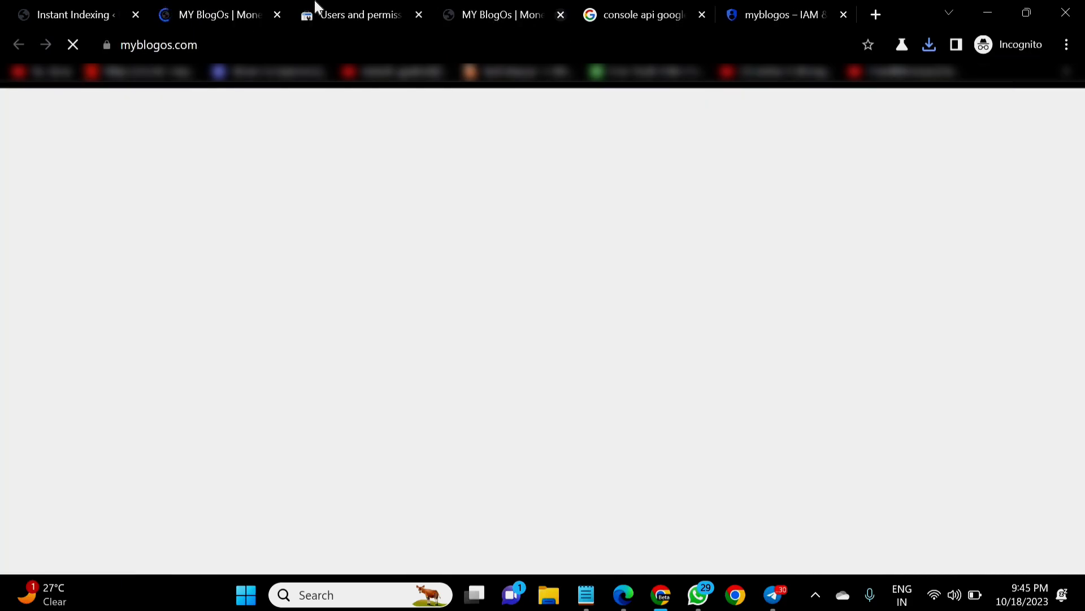
{"action": "left_click", "coordinate": [561, 15]}
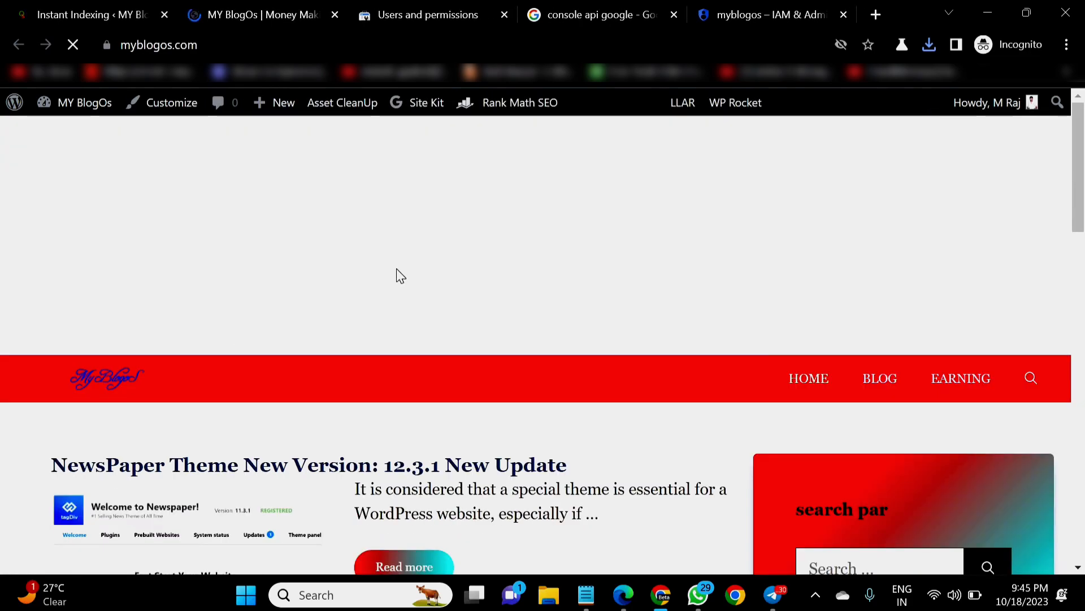
{"action": "scroll", "coordinate": [400, 280], "scroll_direction": "down", "scroll_amount": 4}
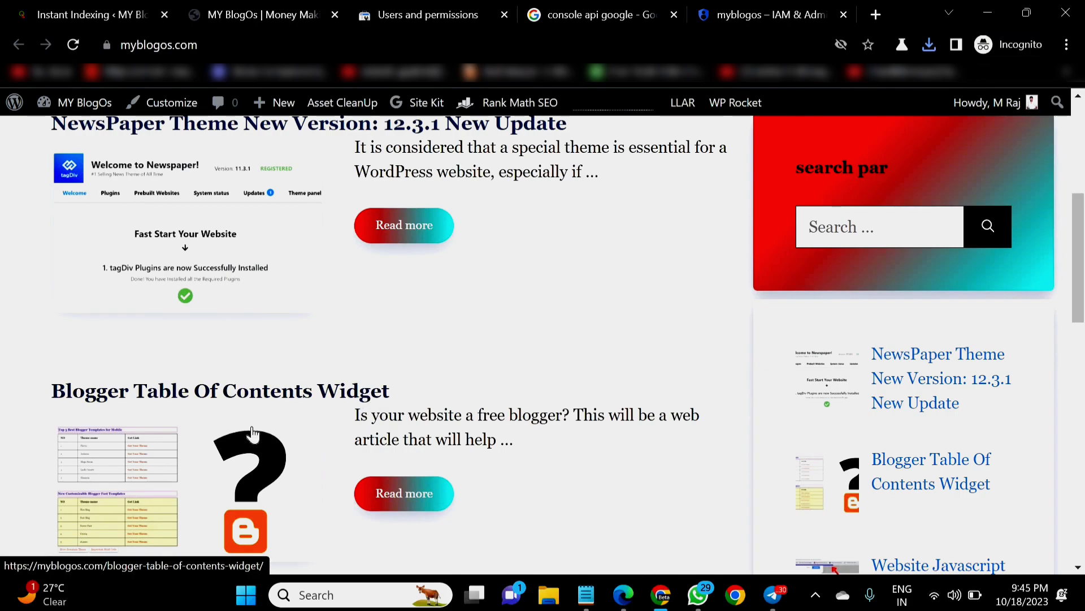
{"action": "right_click", "coordinate": [238, 393]}
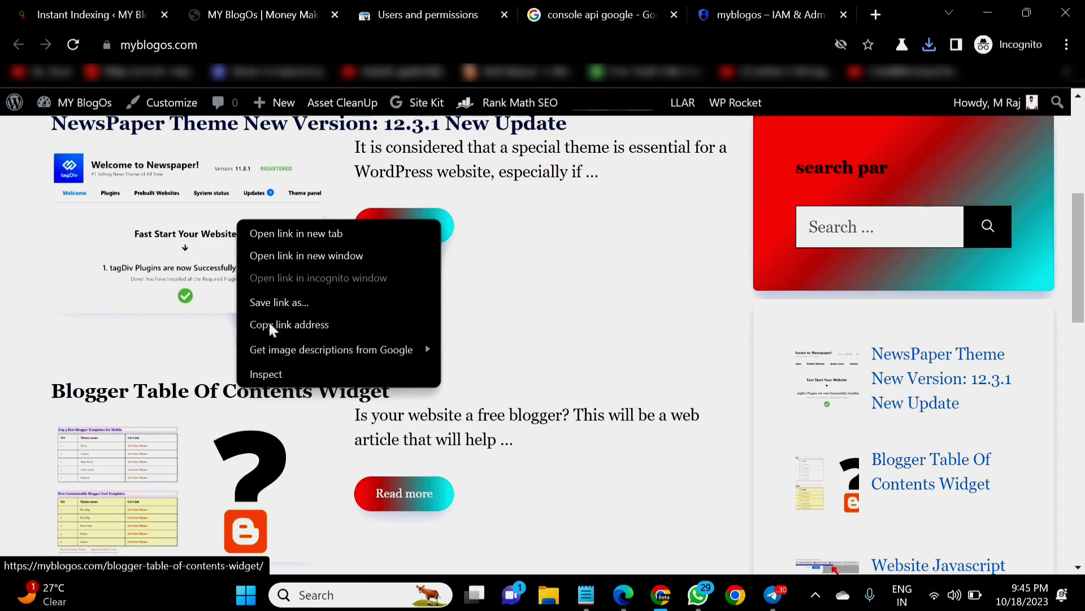
{"action": "left_click", "coordinate": [270, 323]}
{"action": "left_click", "coordinate": [130, 7]}
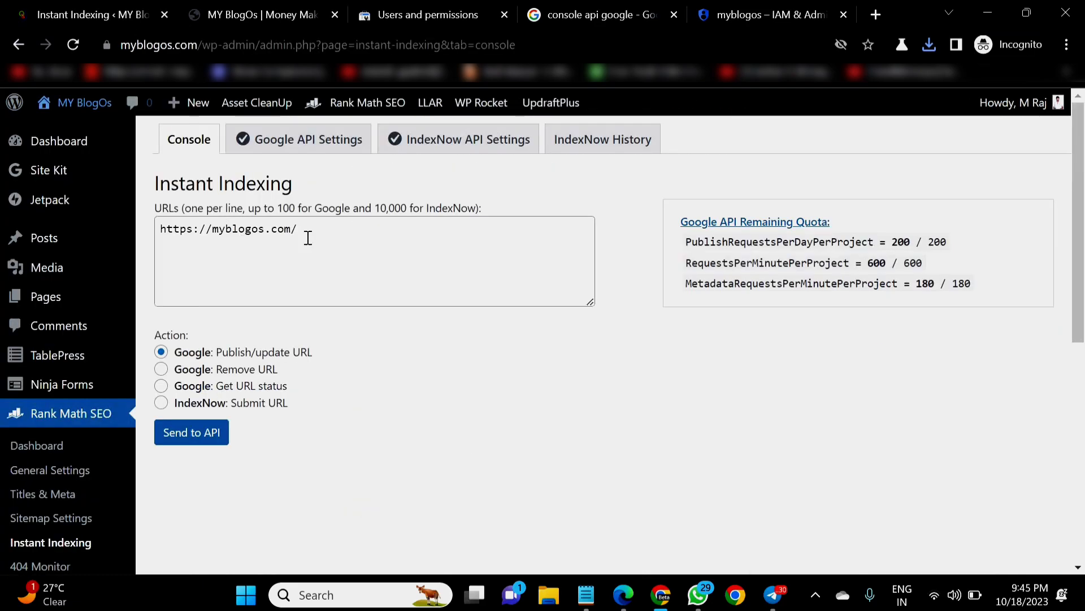
{"action": "left_click", "coordinate": [308, 236]}
{"action": "key", "text": "ctrl+a"}
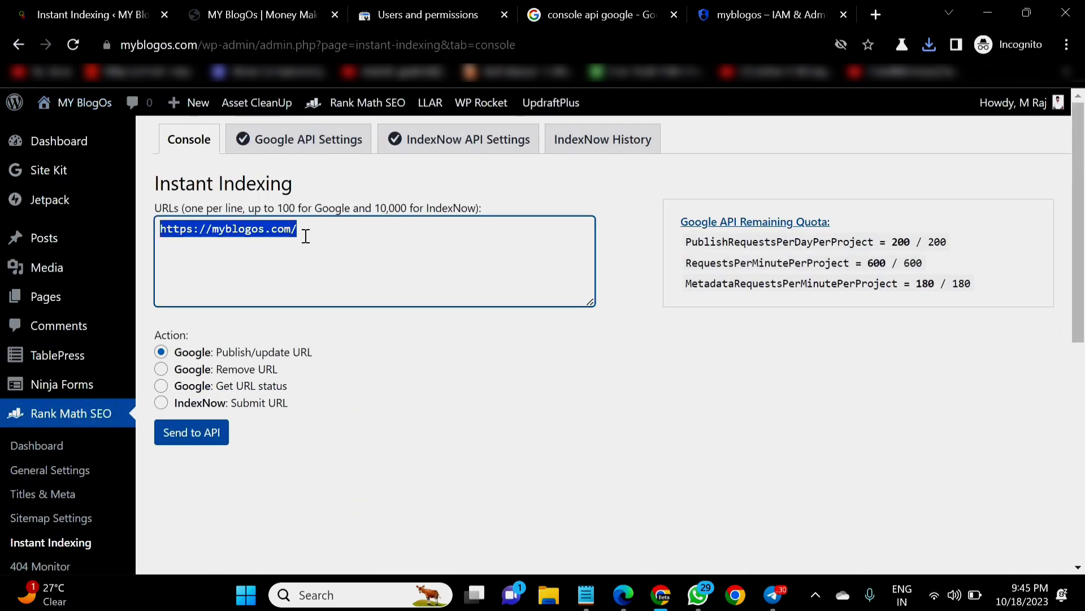
{"action": "key", "text": "ctrl+v"}
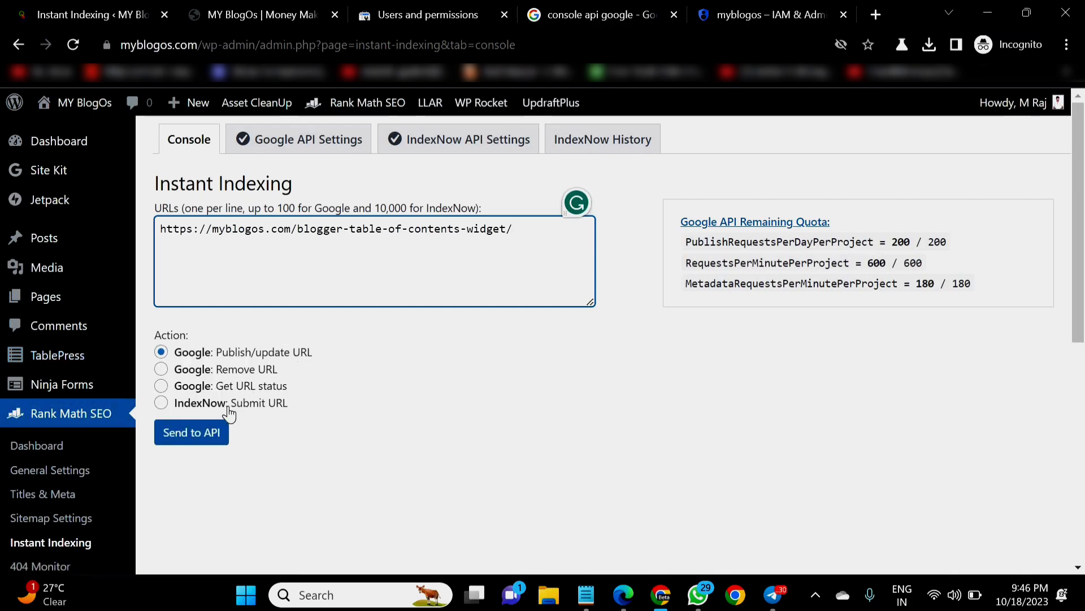
{"action": "left_click", "coordinate": [186, 433]}
{"action": "left_click", "coordinate": [186, 433]}
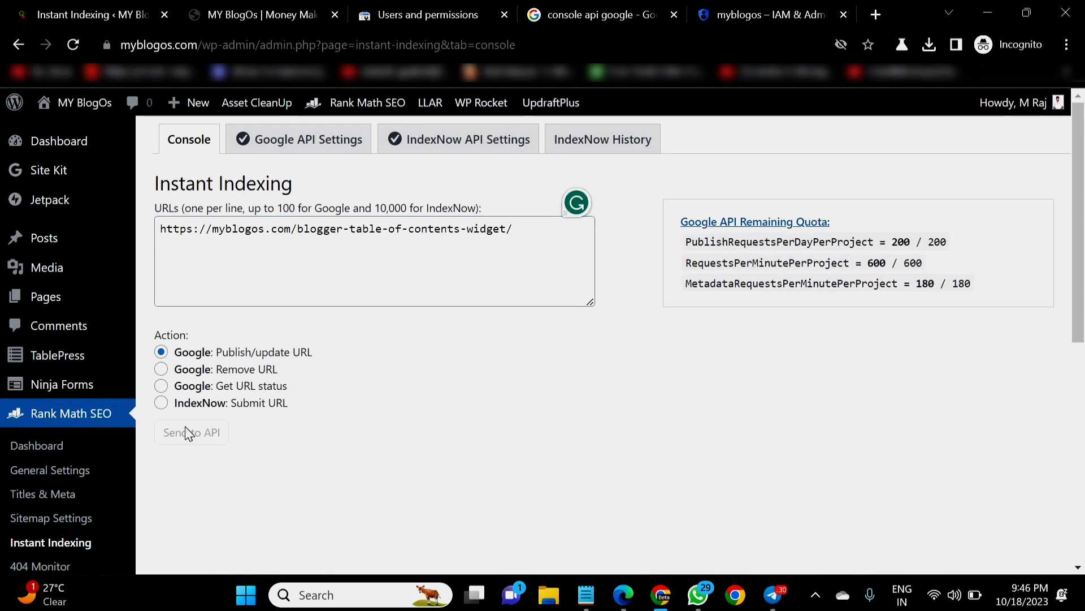
{"action": "scroll", "coordinate": [605, 388], "scroll_direction": "down", "scroll_amount": 2}
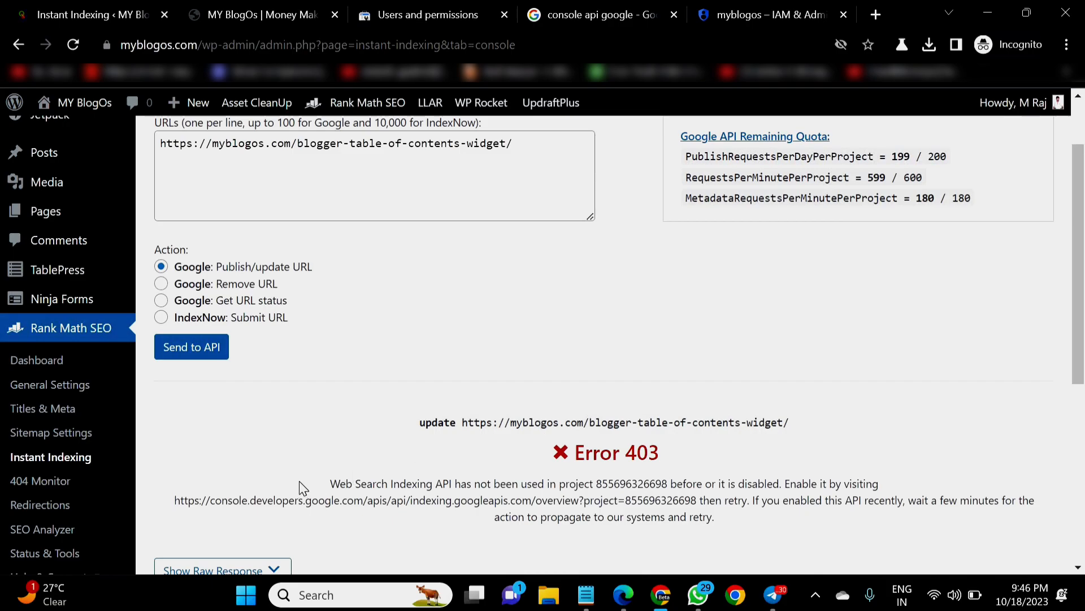
Copy the Google developers console link from the response, open it in a new browser tab and enable the Web Search Indexing API for myblogos
{"action": "left_click_drag", "start_coordinate": [179, 502], "coordinate": [694, 507]}
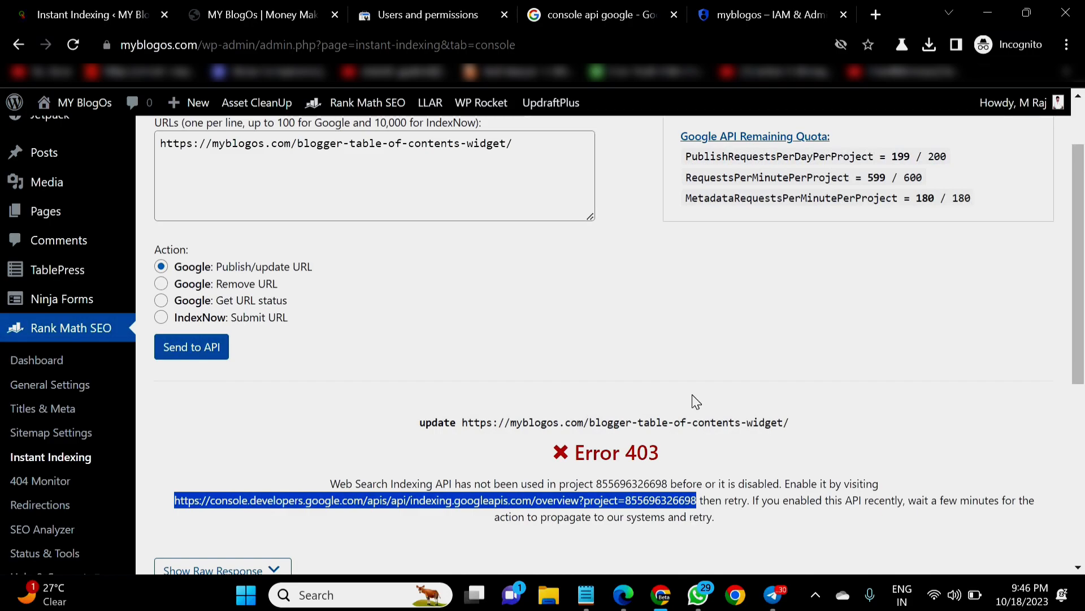
{"action": "left_click", "coordinate": [619, 5]}
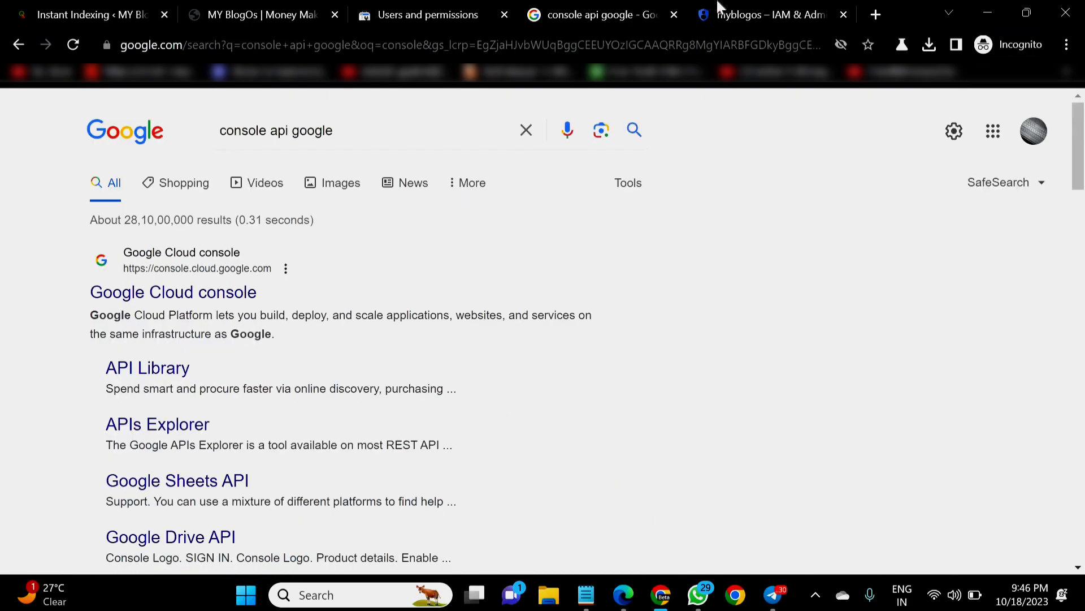
{"action": "left_click", "coordinate": [764, 14]}
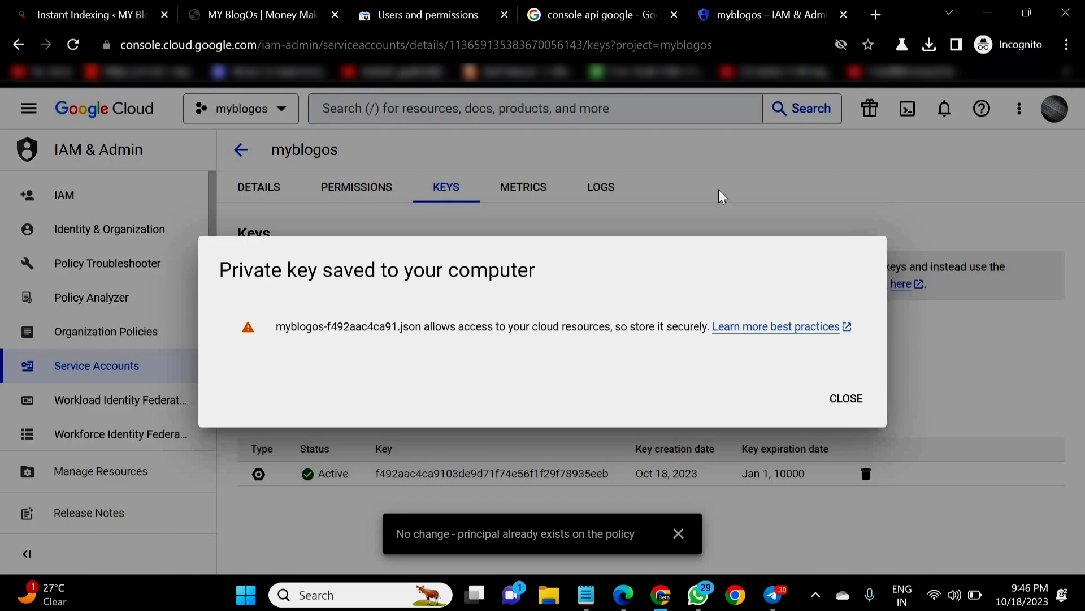
{"action": "left_click", "coordinate": [846, 398]}
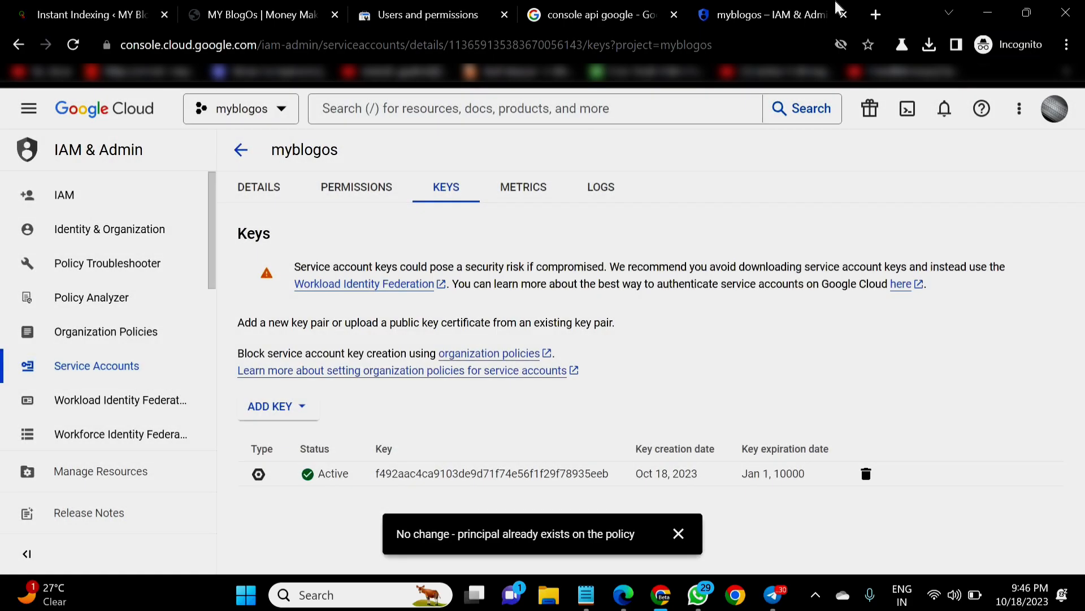
{"action": "left_click", "coordinate": [875, 14]}
{"action": "key", "text": "ctrl+v"}
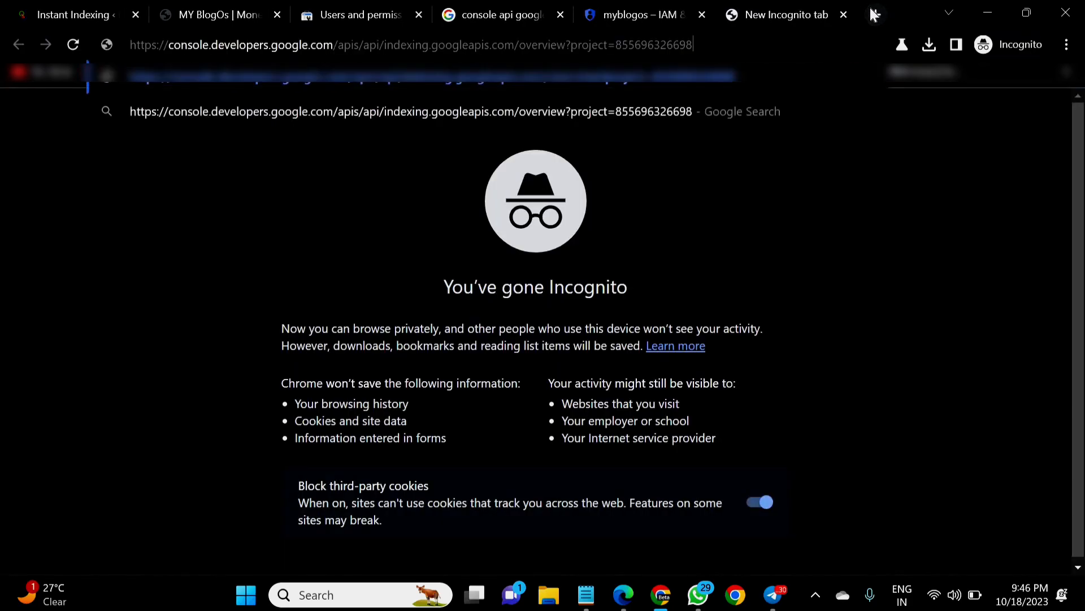
{"action": "key", "text": "Return"}
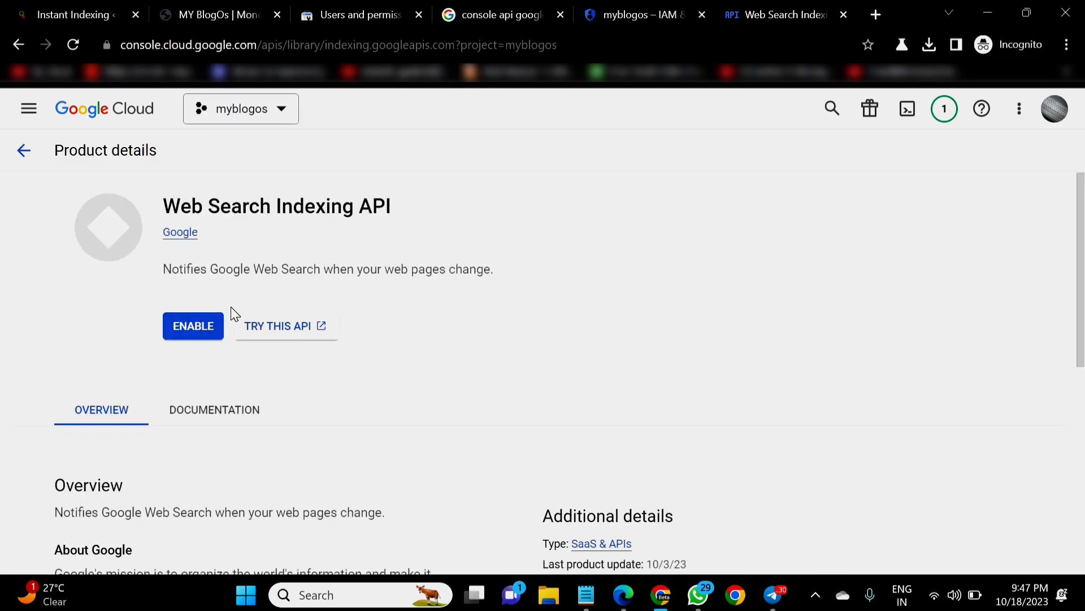
{"action": "left_click", "coordinate": [205, 328]}
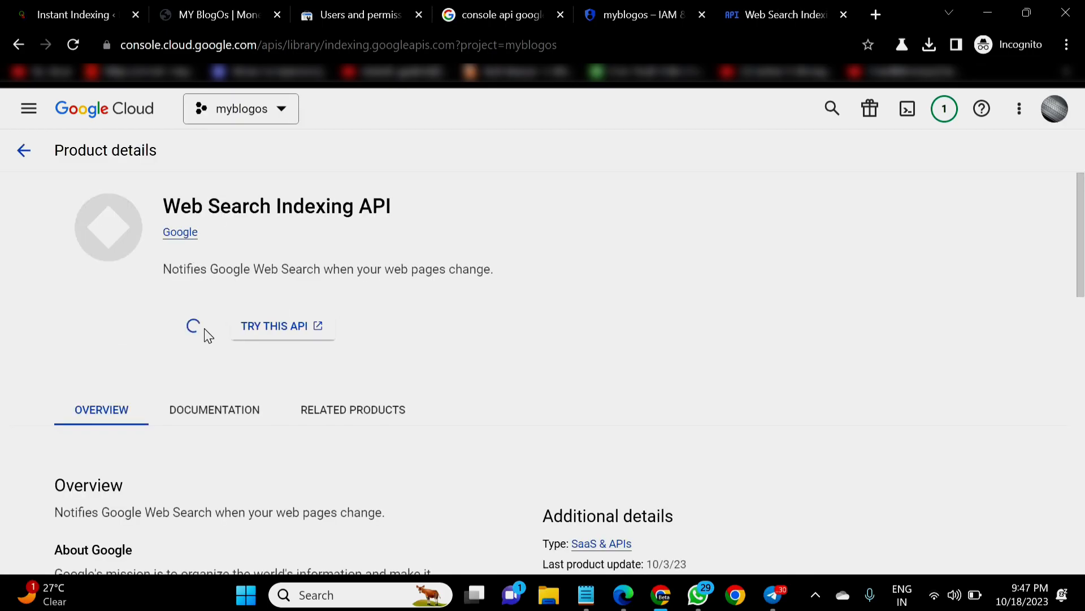
{"action": "left_click", "coordinate": [119, 8]}
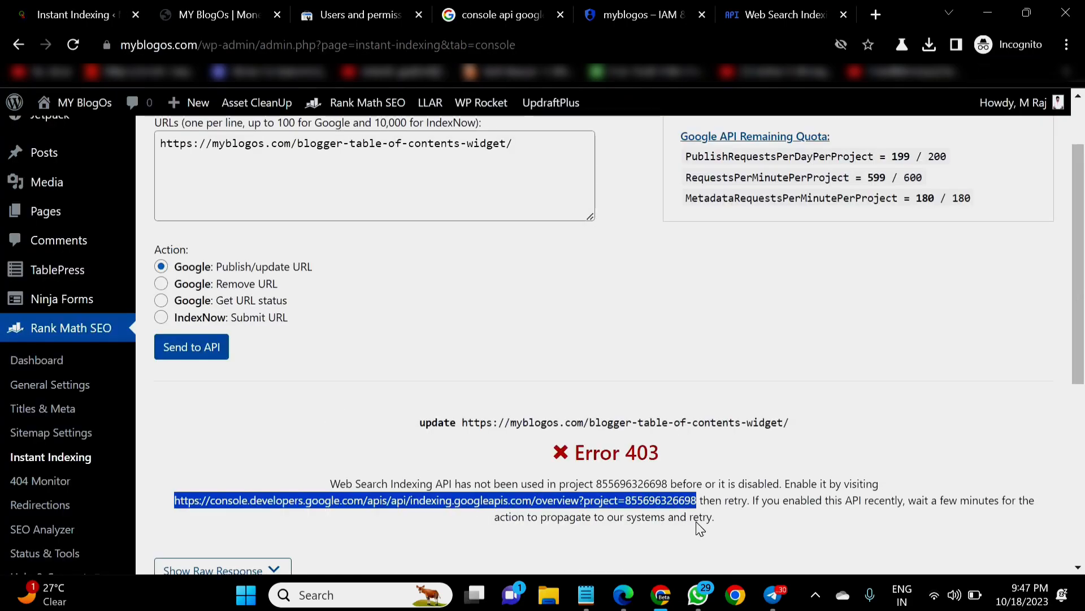
{"action": "left_click", "coordinate": [794, 9]}
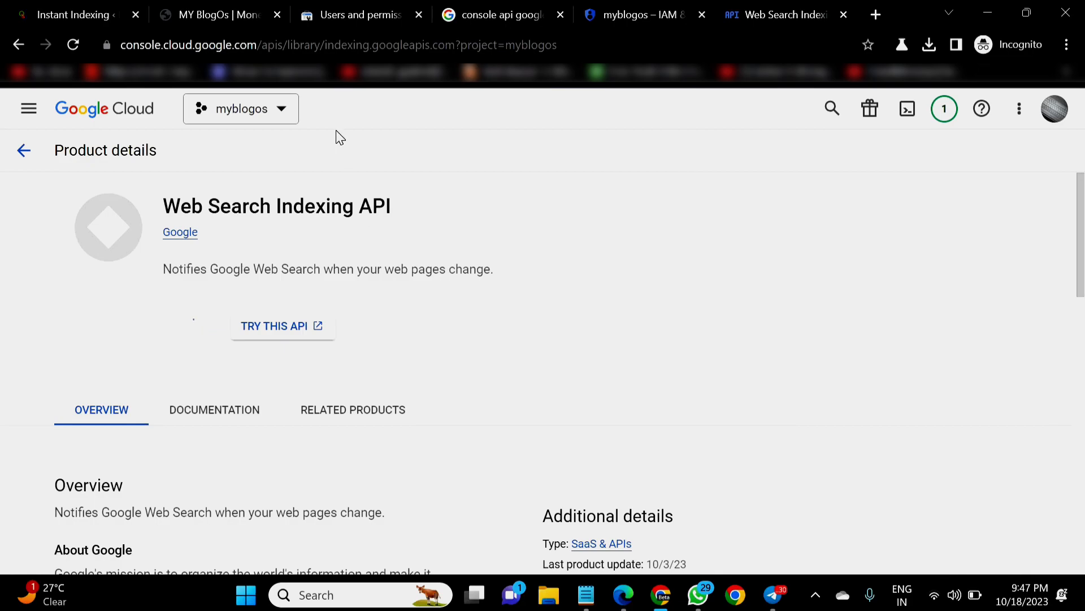
{"action": "left_click", "coordinate": [116, 17]}
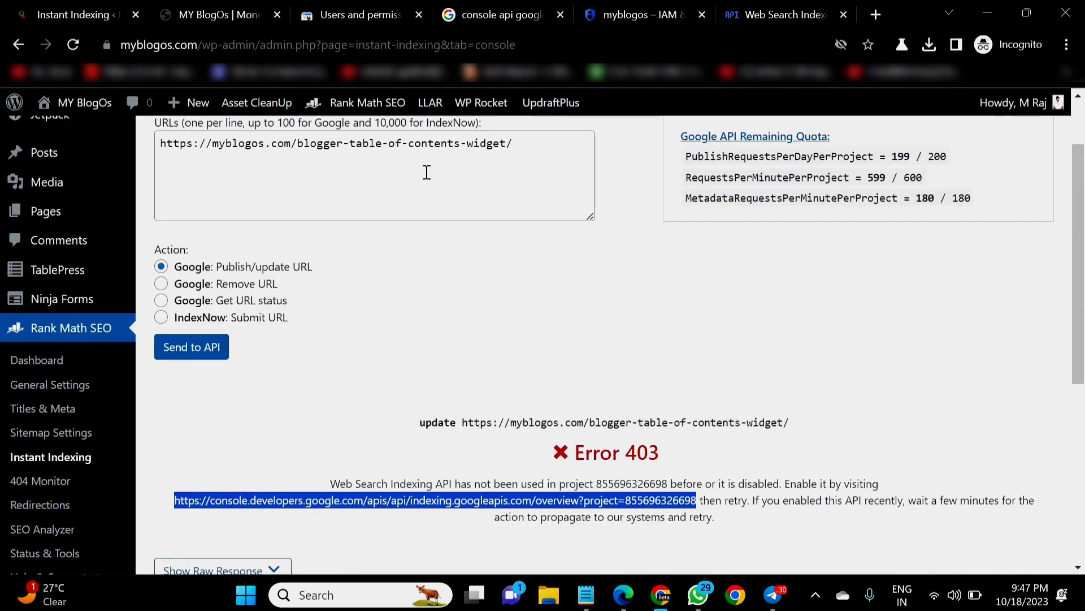
{"action": "scroll", "coordinate": [533, 165], "scroll_direction": "up", "scroll_amount": 2}
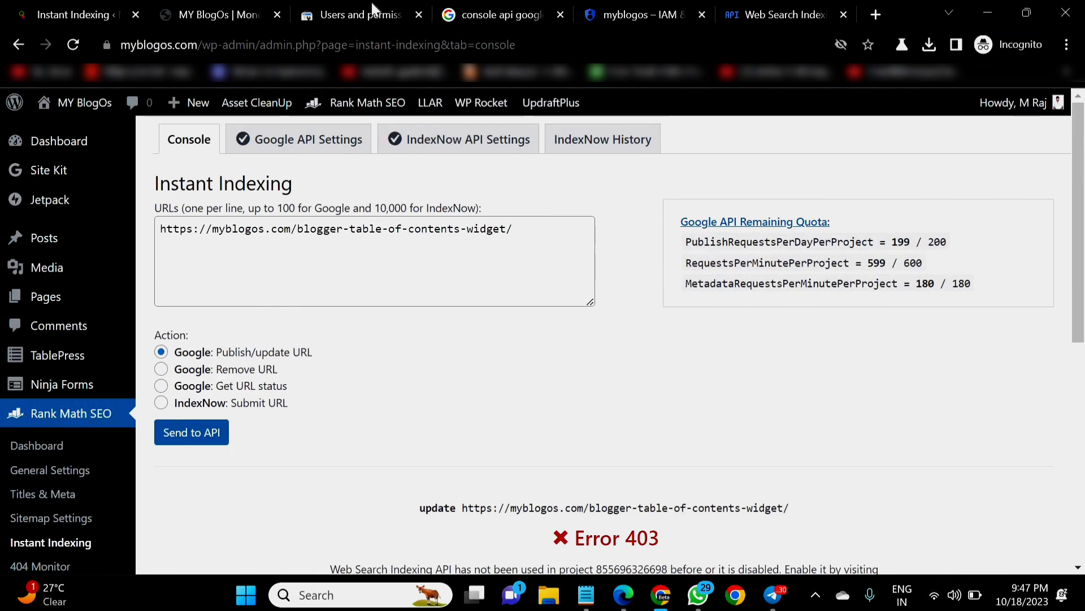
{"action": "left_click", "coordinate": [356, 15]}
{"action": "left_click", "coordinate": [484, 121]}
{"action": "key", "text": "ctrl+v"}
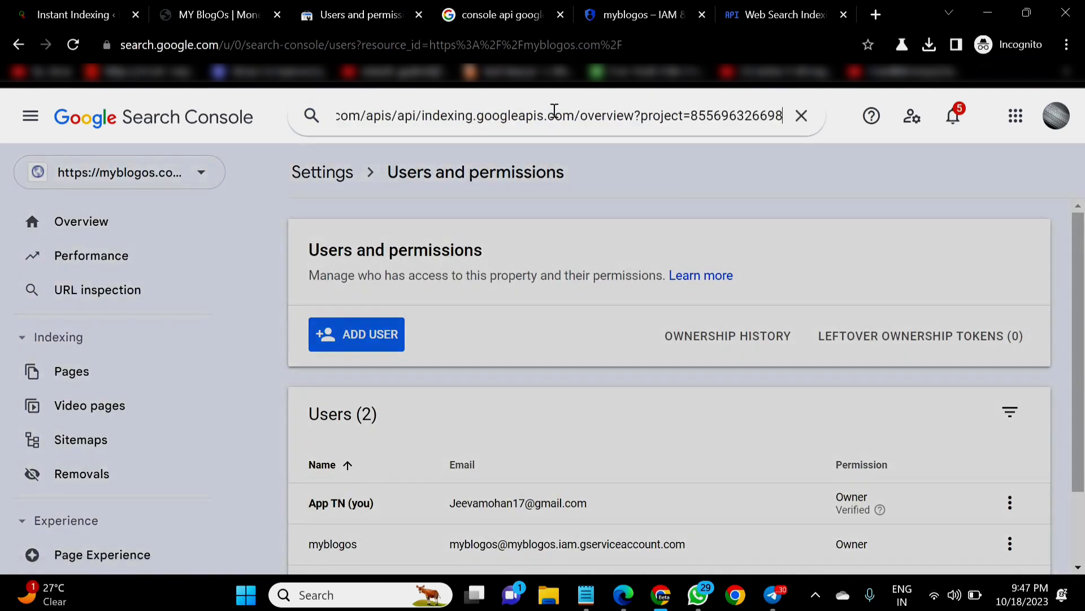
{"action": "left_click", "coordinate": [812, 117]}
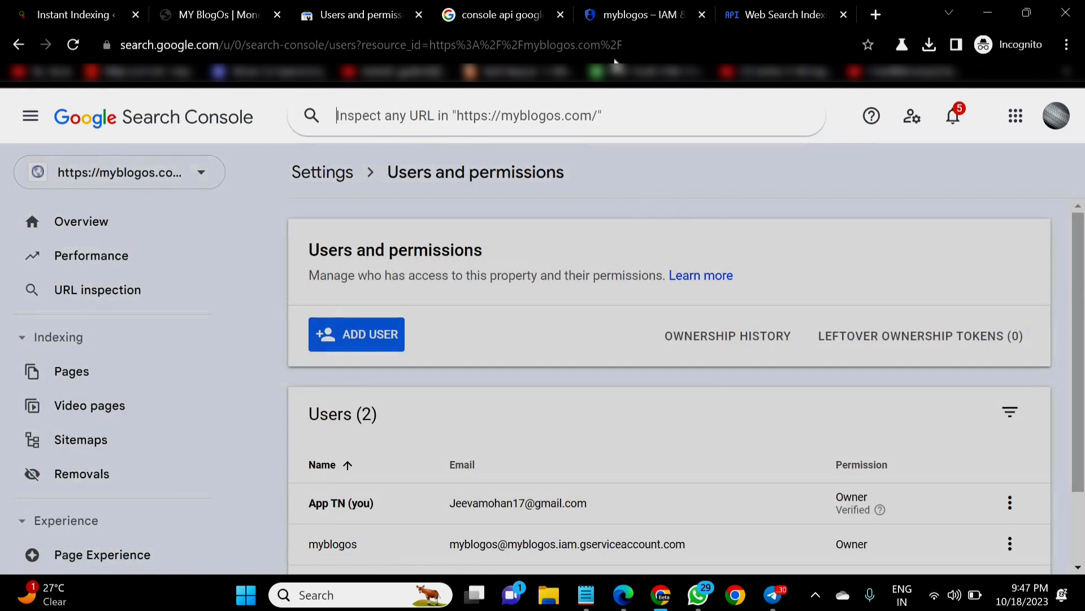
{"action": "left_click", "coordinate": [742, 8]}
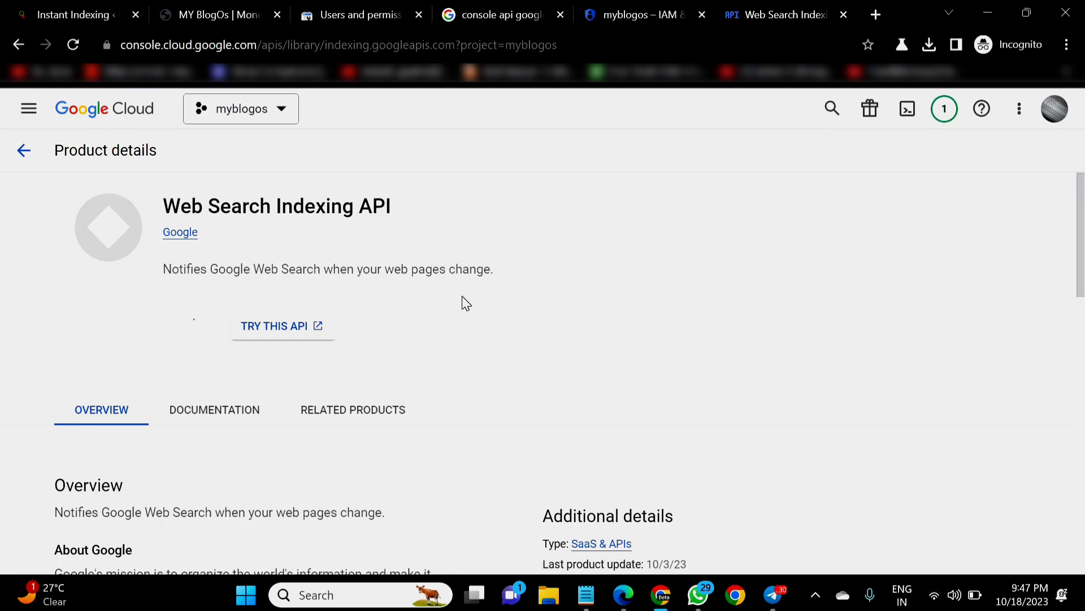
{"action": "left_click", "coordinate": [107, 9]}
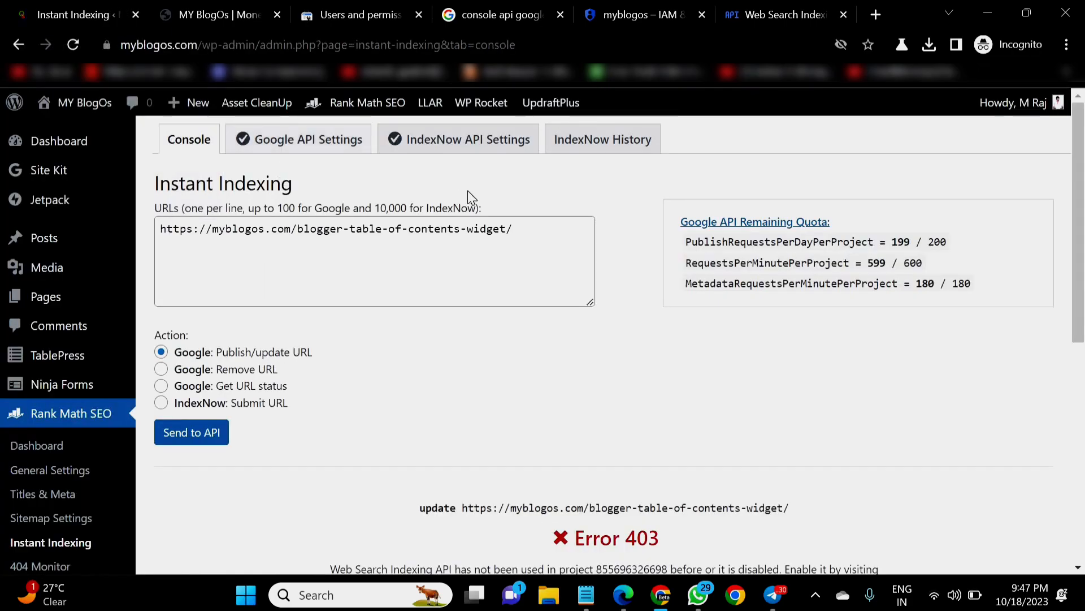
Copy the link of the site's "NewsPaper Theme New Version: 12.3.1 New Update" post and inspect that URL in Google Search Console
{"action": "left_click", "coordinate": [382, 8]}
{"action": "left_click", "coordinate": [277, 12]}
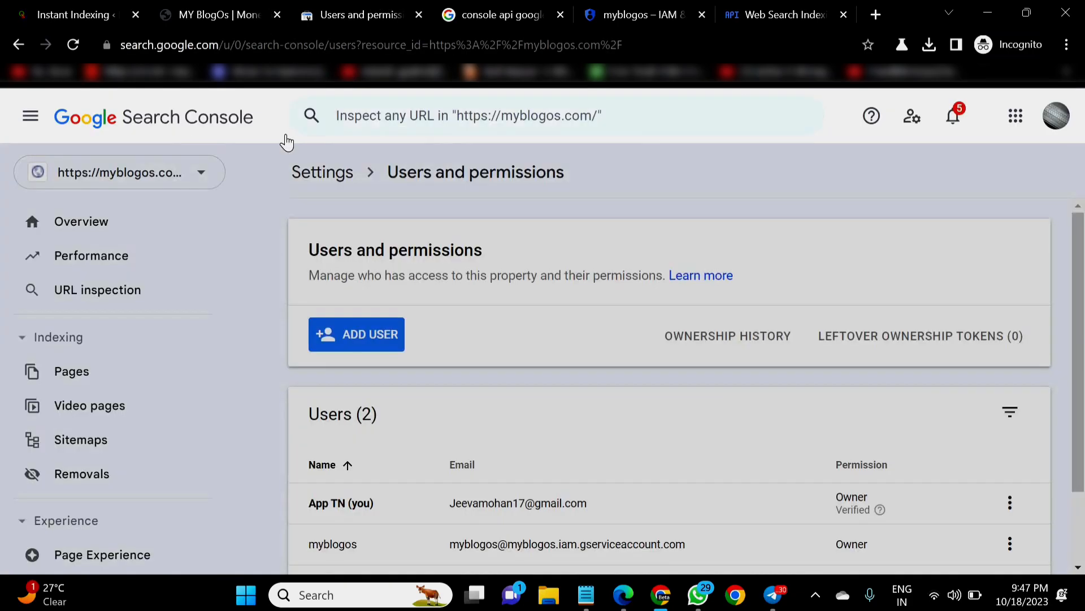
{"action": "scroll", "coordinate": [311, 131], "scroll_direction": "up", "scroll_amount": 3}
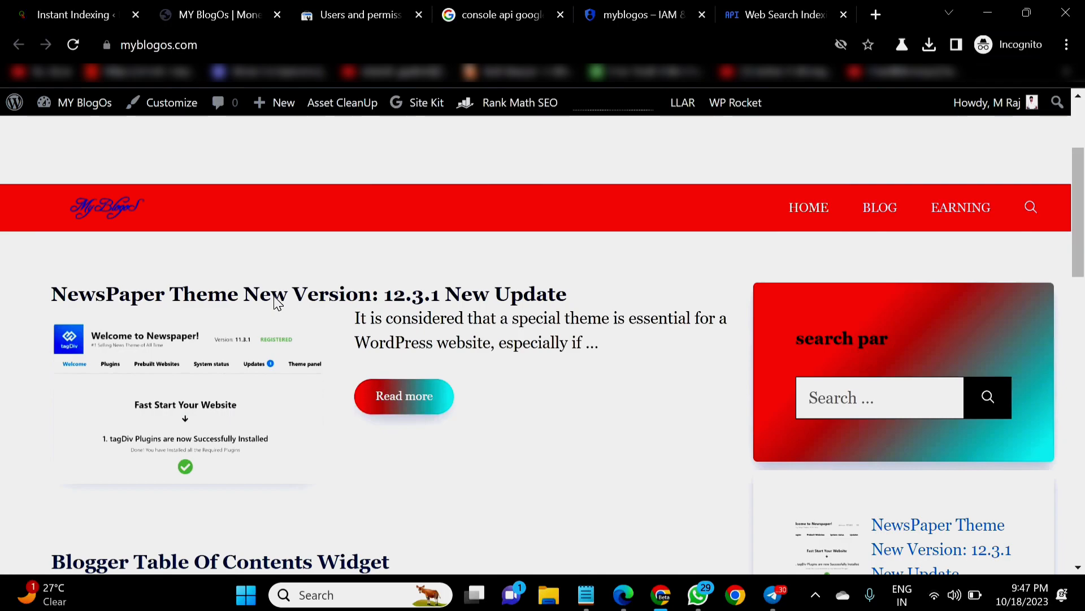
{"action": "right_click", "coordinate": [274, 298]}
{"action": "left_click", "coordinate": [367, 402]}
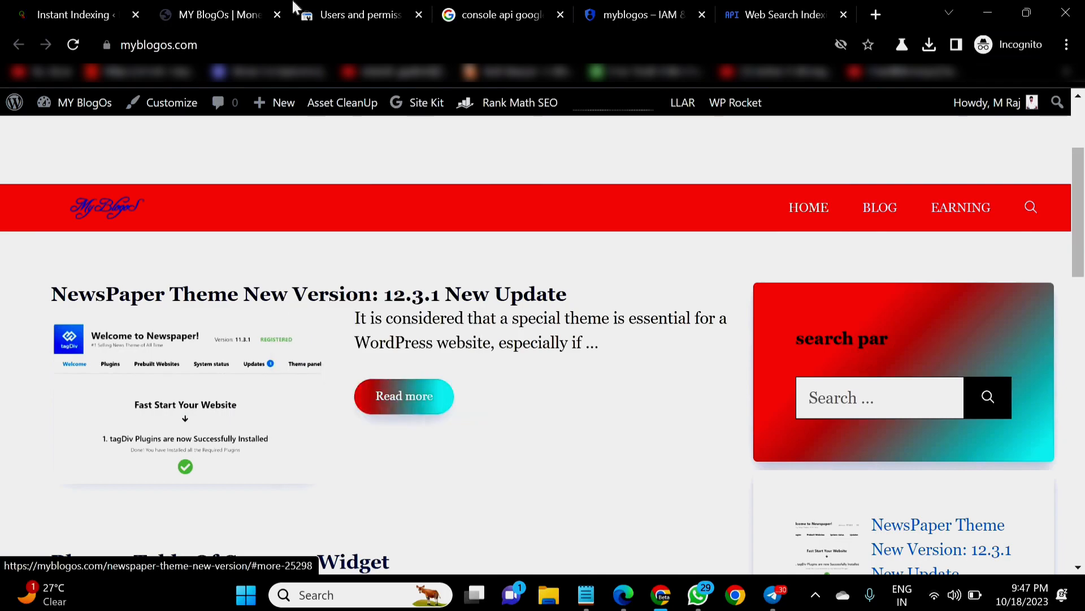
{"action": "left_click", "coordinate": [384, 9]}
{"action": "key", "text": "ctrl+v"}
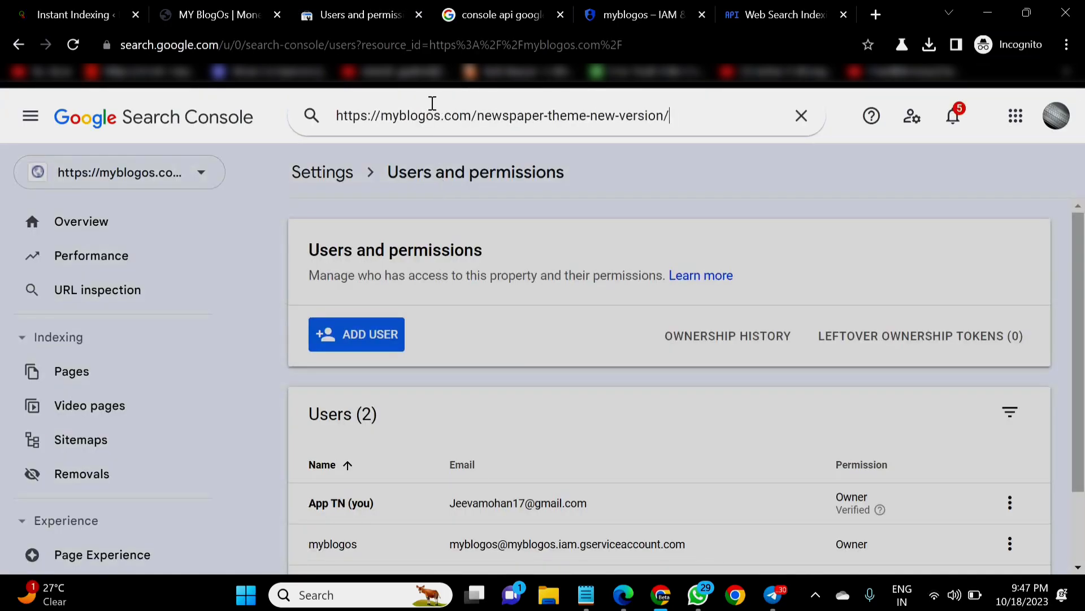
{"action": "key", "text": "Return"}
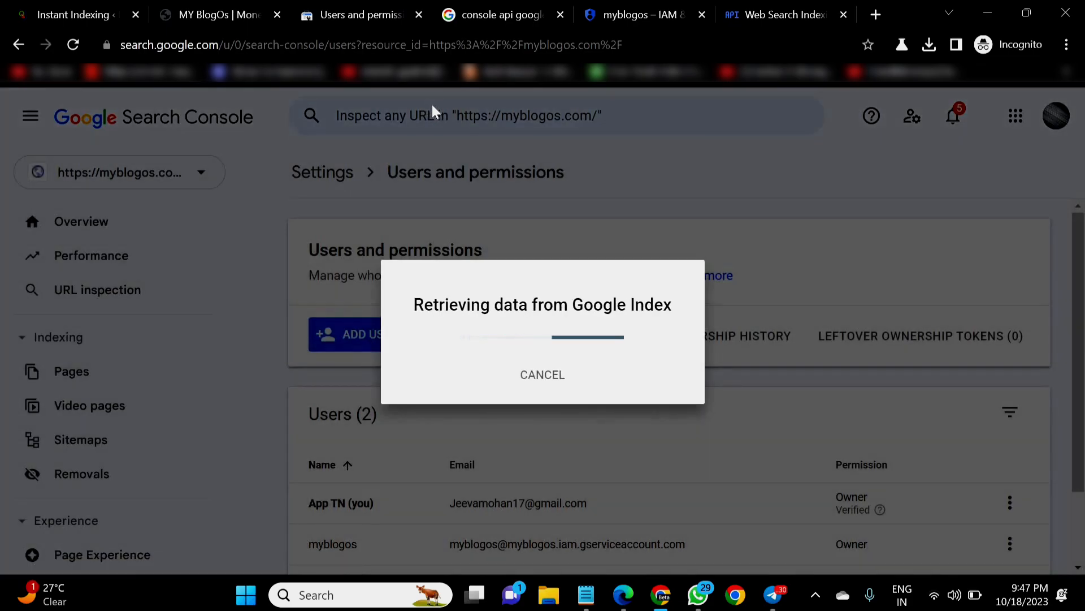
Return to Google Cloud and check the status of the Web Search Indexing API
{"action": "left_click", "coordinate": [731, 8]}
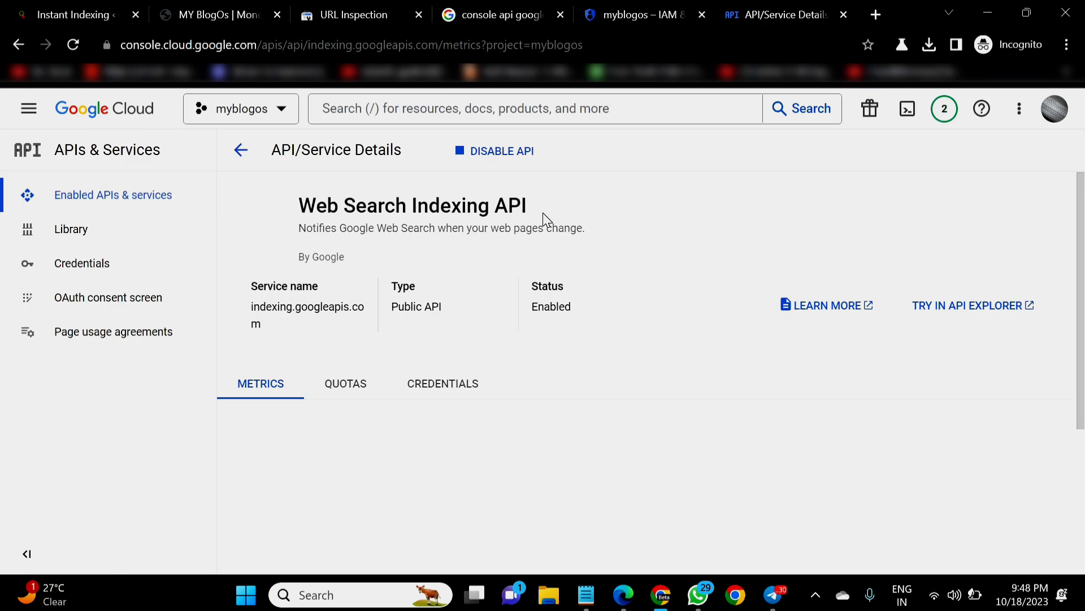
Return to the Rank Math Instant Indexing console and resend the blogger-table-of-contents-widget URL to Google as Publish/update URL
{"action": "left_click", "coordinate": [113, 233]}
{"action": "left_click", "coordinate": [42, 9]}
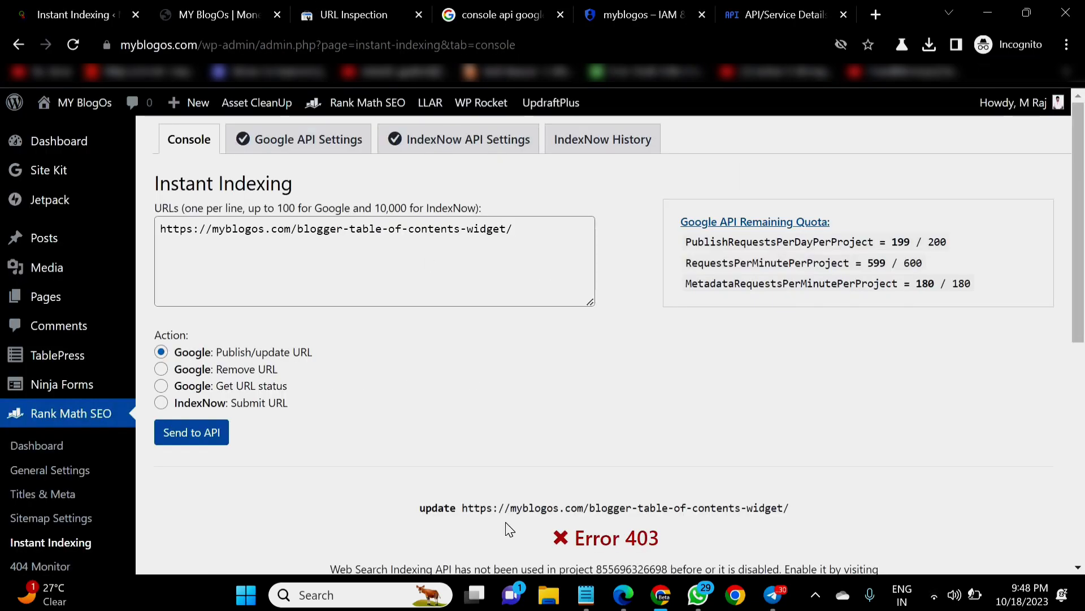
{"action": "scroll", "coordinate": [416, 447], "scroll_direction": "down", "scroll_amount": 1}
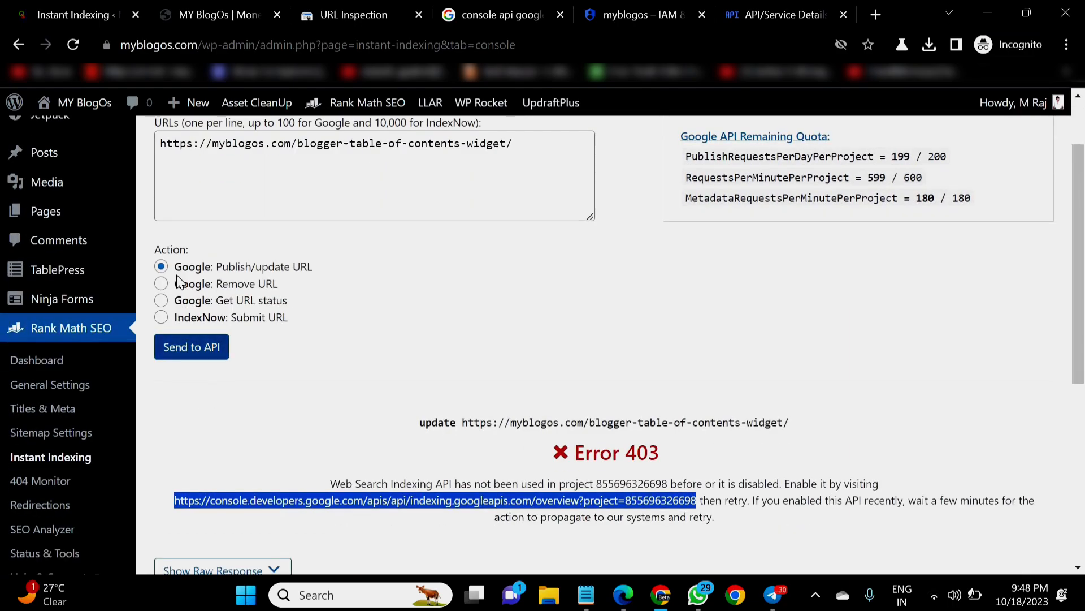
{"action": "left_click", "coordinate": [171, 342]}
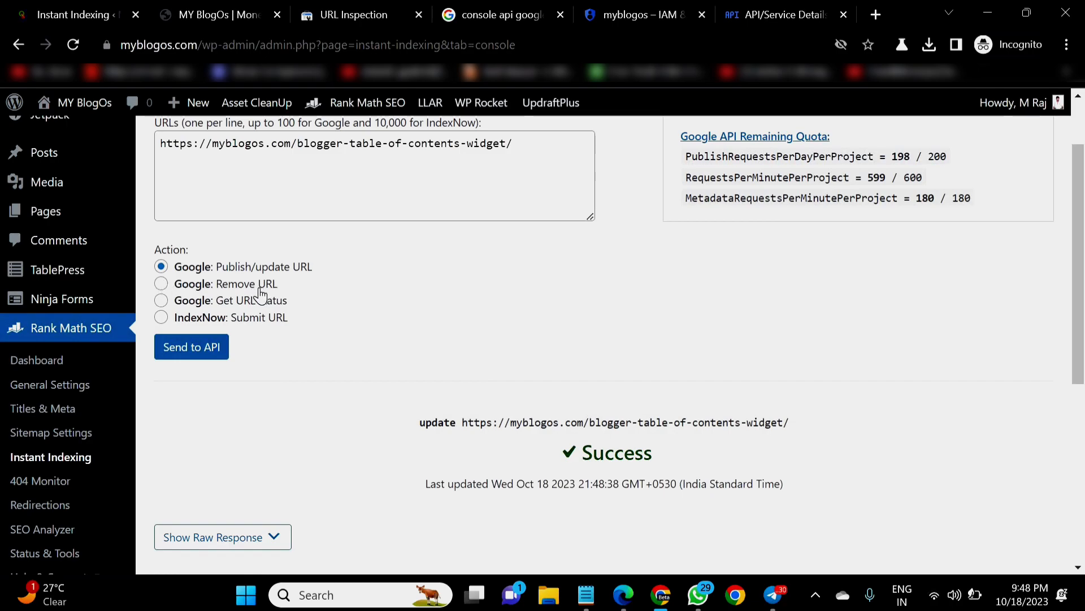
Request the Google URL status of the blogger-table-of-contents-widget post and submit the same URL to IndexNow
{"action": "left_click", "coordinate": [165, 302]}
{"action": "left_click", "coordinate": [177, 347]}
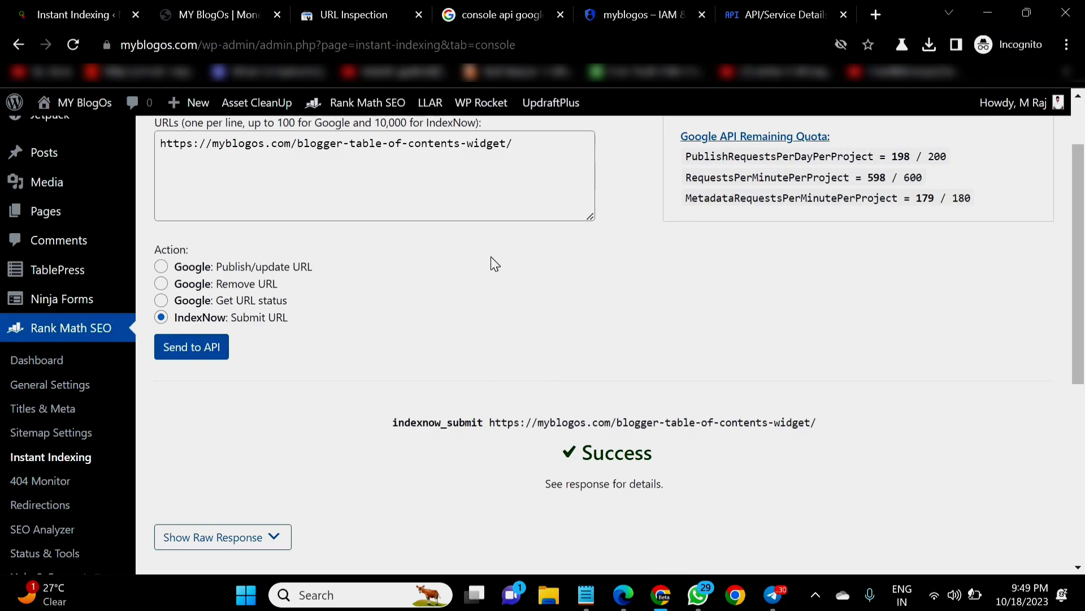
Switch to Google Search Console and review the URL inspection report for the newspaper-theme-new-version post
{"action": "left_click", "coordinate": [406, 8]}
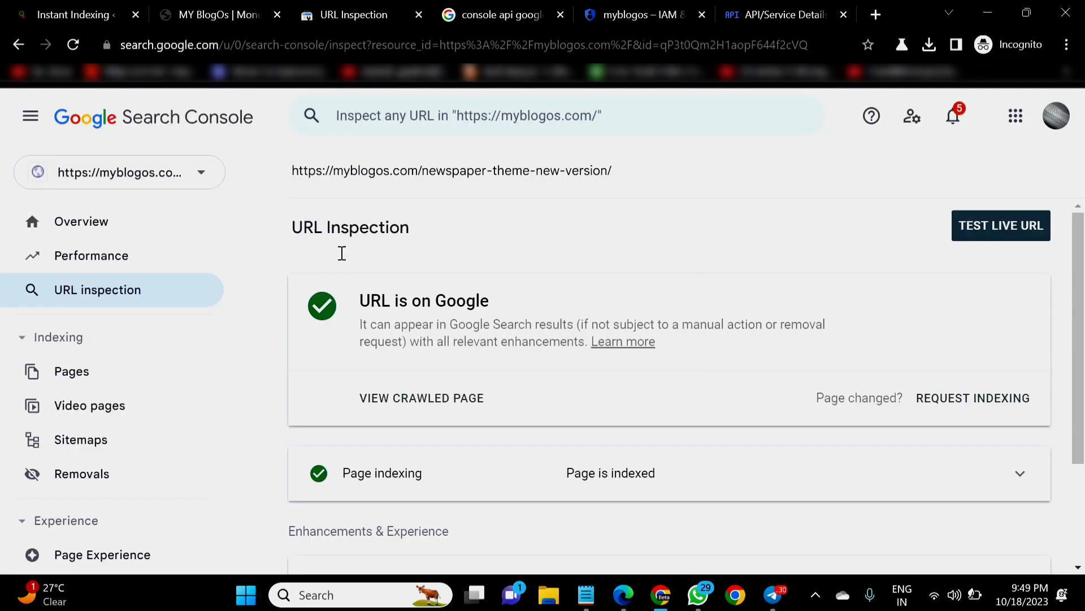
{"action": "scroll", "coordinate": [755, 387], "scroll_direction": "down", "scroll_amount": 1}
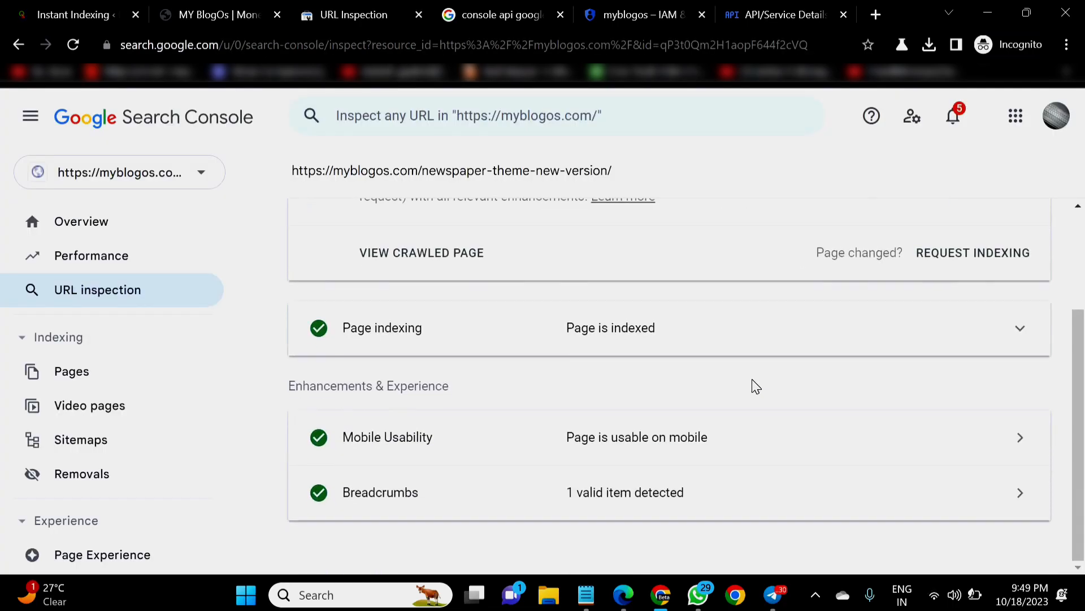
{"action": "scroll", "coordinate": [753, 385], "scroll_direction": "up", "scroll_amount": 3}
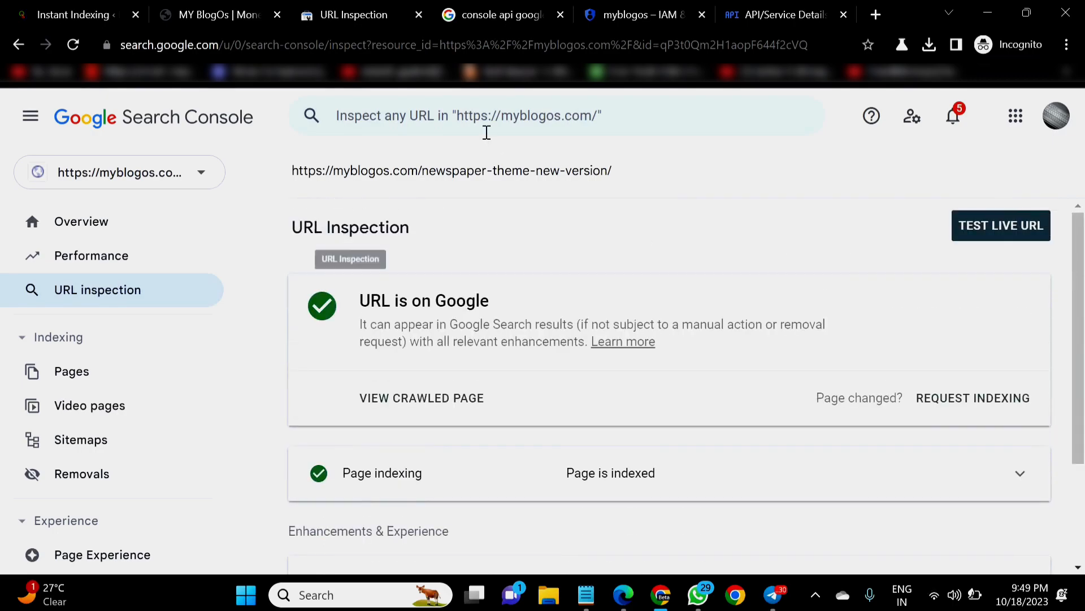